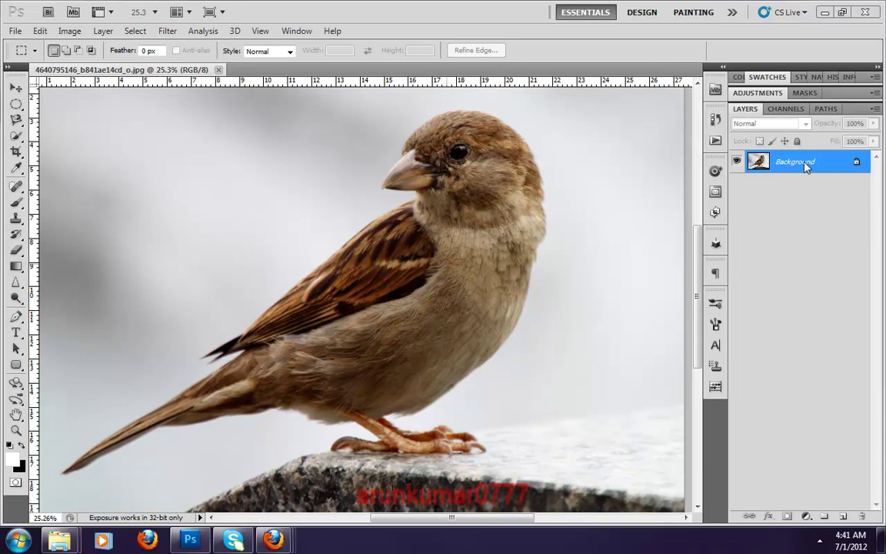
# Apply Unsharp Mask to the sparrow, previewing the wing, with Amount pushed to 500%.
pyautogui.click(168, 31)
pyautogui.moveTo(182, 236)
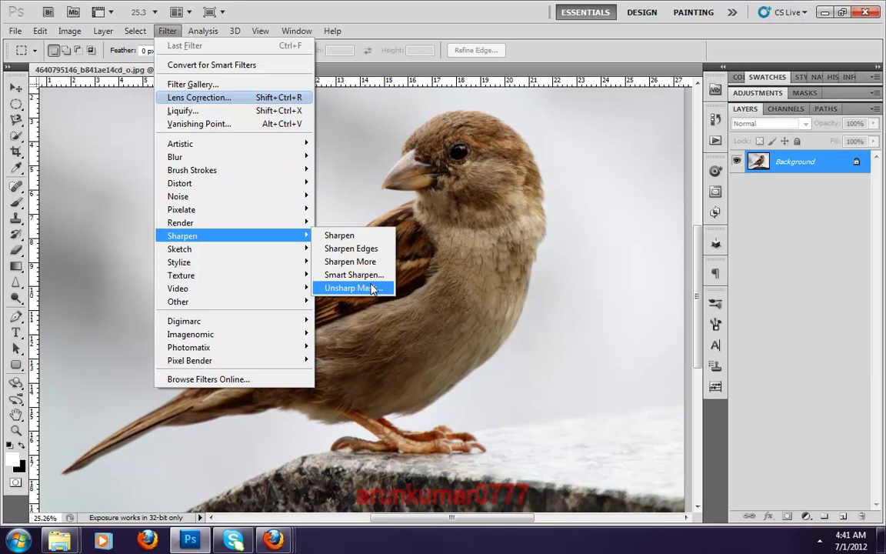
pyautogui.click(372, 289)
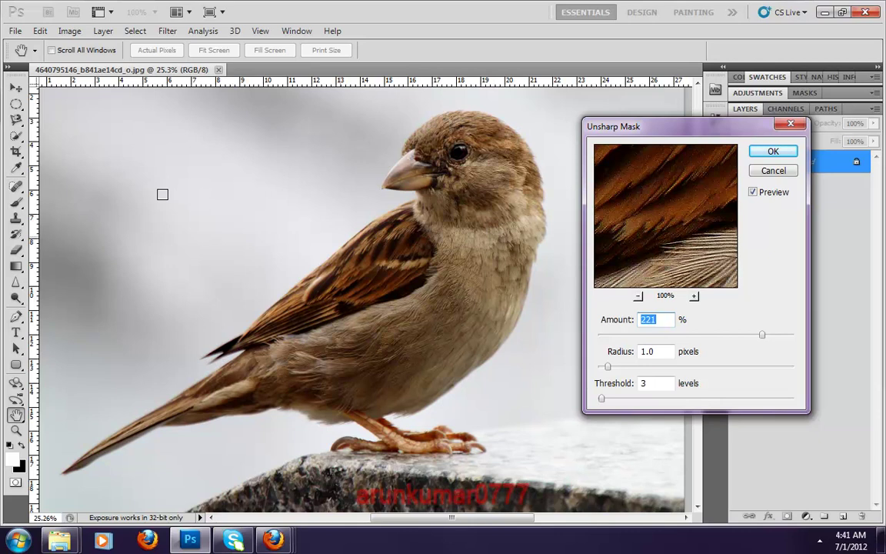
pyautogui.moveTo(684, 237)
pyautogui.mouseDown()
pyautogui.moveTo(662, 243)
pyautogui.moveTo(682, 266)
pyautogui.mouseUp()
pyautogui.moveTo(670, 139); pyautogui.dragTo(670, 198)
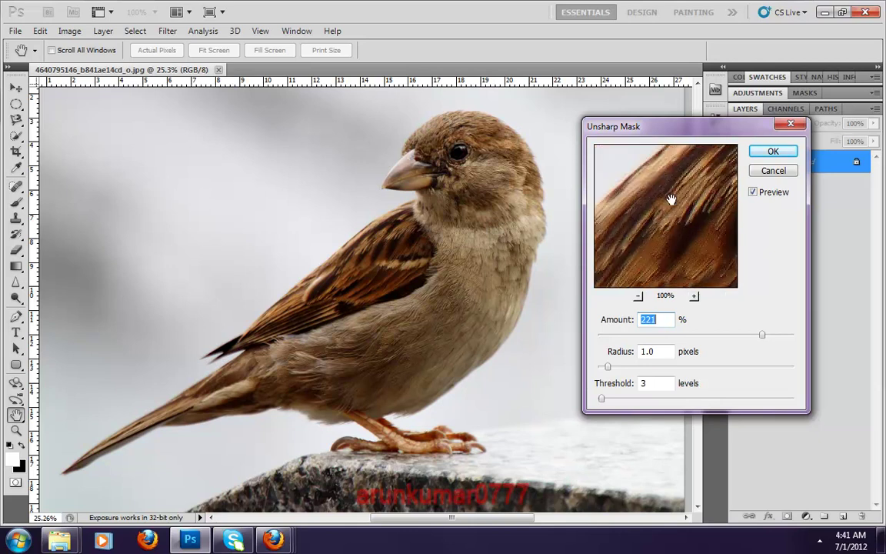
pyautogui.moveTo(678, 131)
pyautogui.mouseDown()
pyautogui.moveTo(678, 180)
pyautogui.moveTo(630, 214)
pyautogui.moveTo(707, 188)
pyautogui.moveTo(629, 227)
pyautogui.mouseUp()
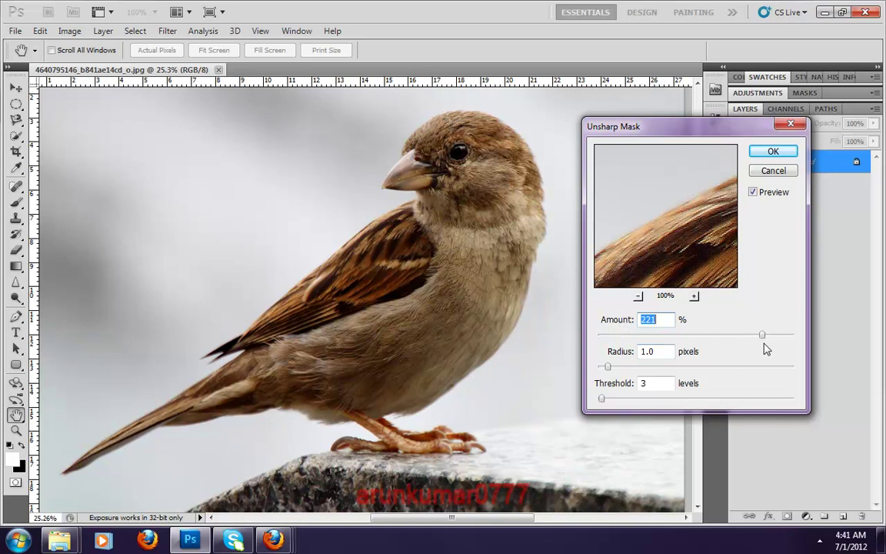
pyautogui.moveTo(761, 335); pyautogui.dragTo(803, 337)
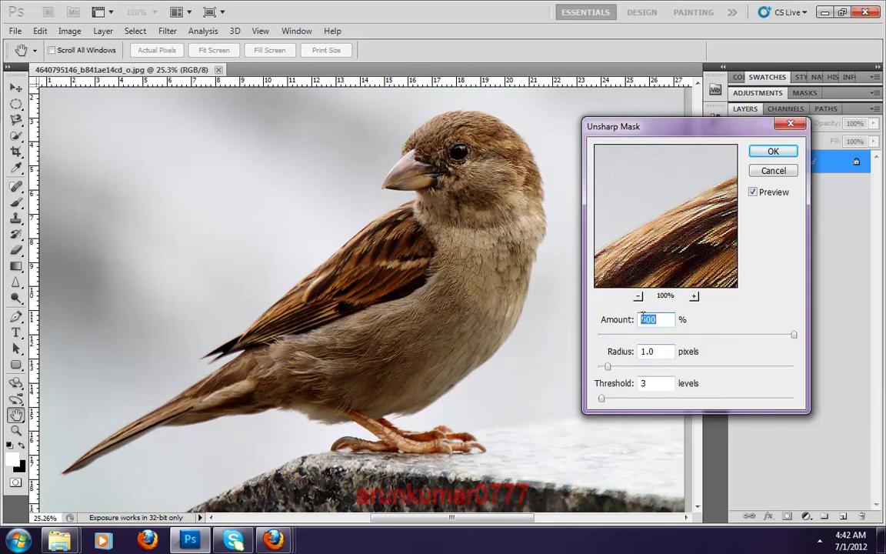
pyautogui.moveTo(712, 198)
pyautogui.mouseDown()
pyautogui.moveTo(593, 247)
pyautogui.moveTo(696, 257)
pyautogui.moveTo(703, 199)
pyautogui.moveTo(665, 233)
pyautogui.moveTo(674, 231)
pyautogui.moveTo(663, 257)
pyautogui.mouseUp()
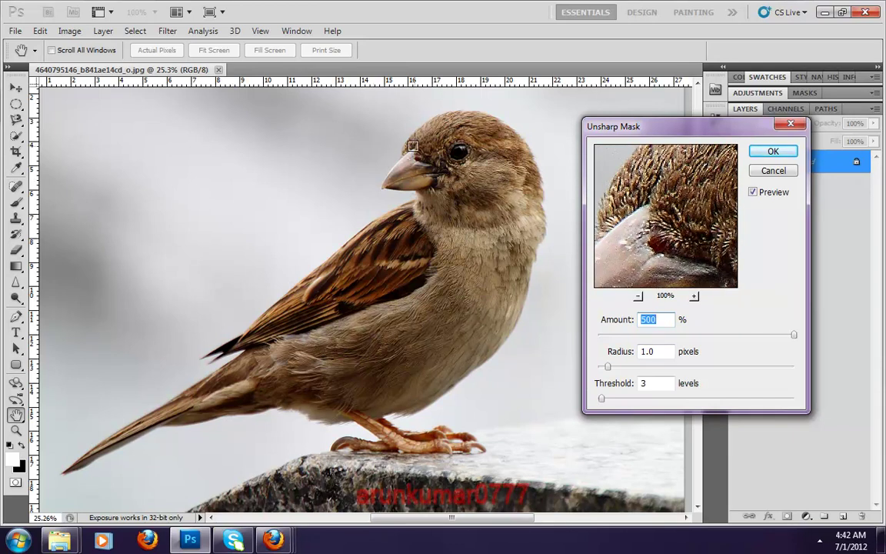
pyautogui.click(413, 146)
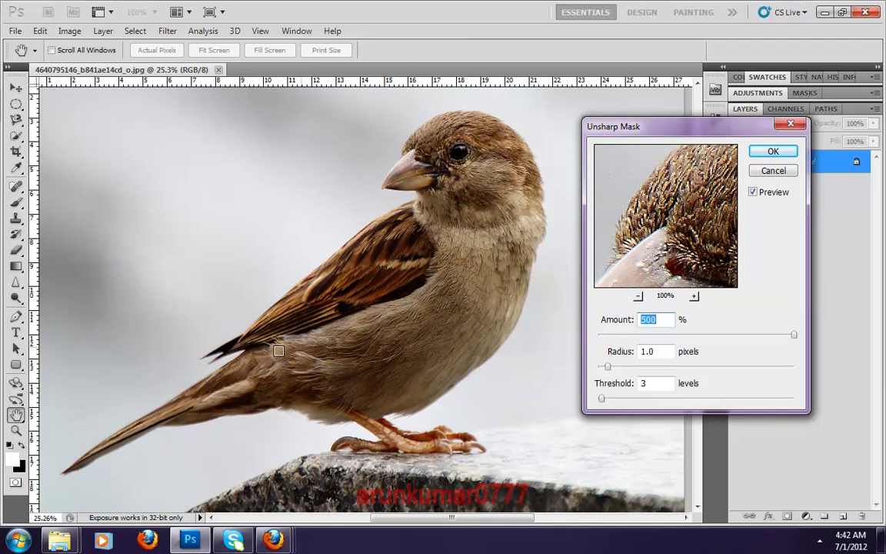
pyautogui.click(258, 341)
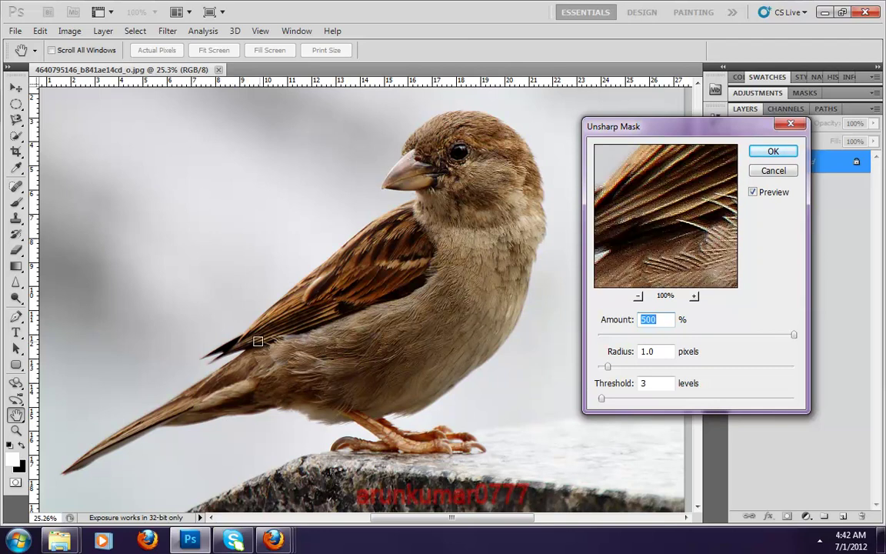
pyautogui.click(453, 281)
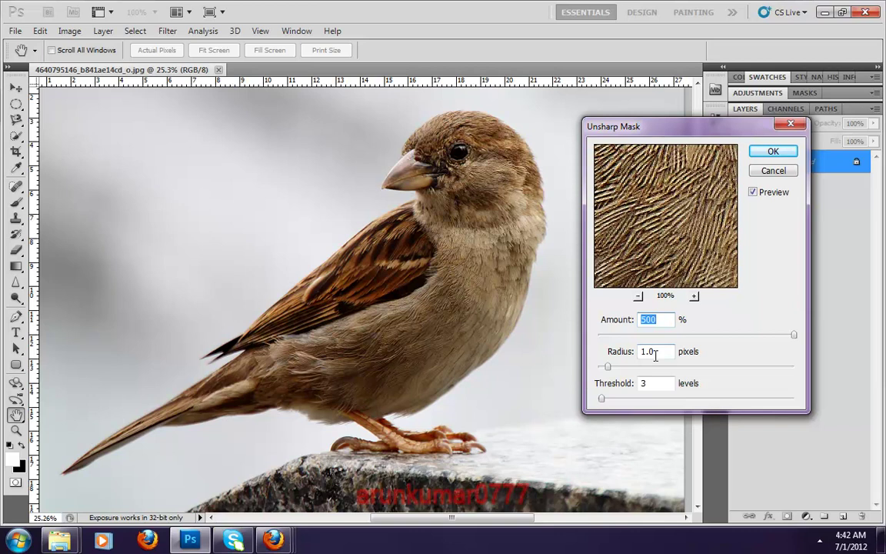
pyautogui.click(420, 328)
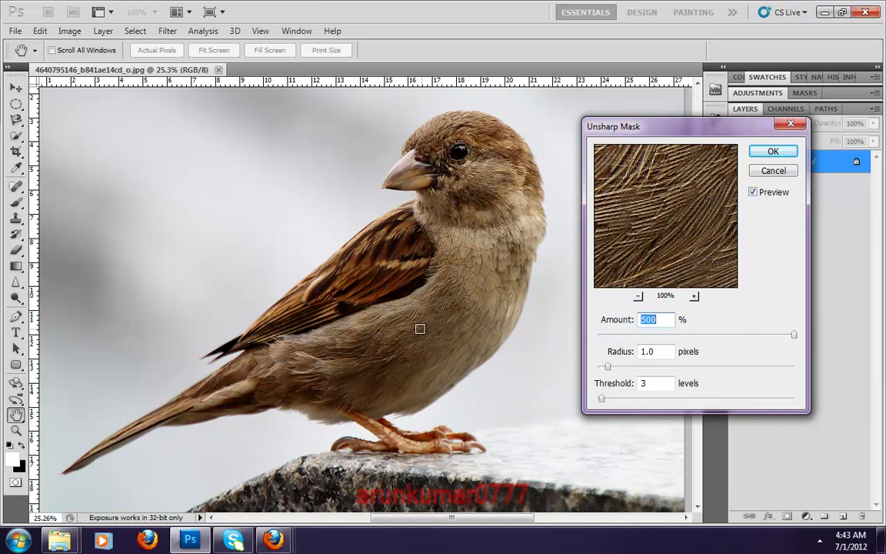
pyautogui.doubleClick(650, 352)
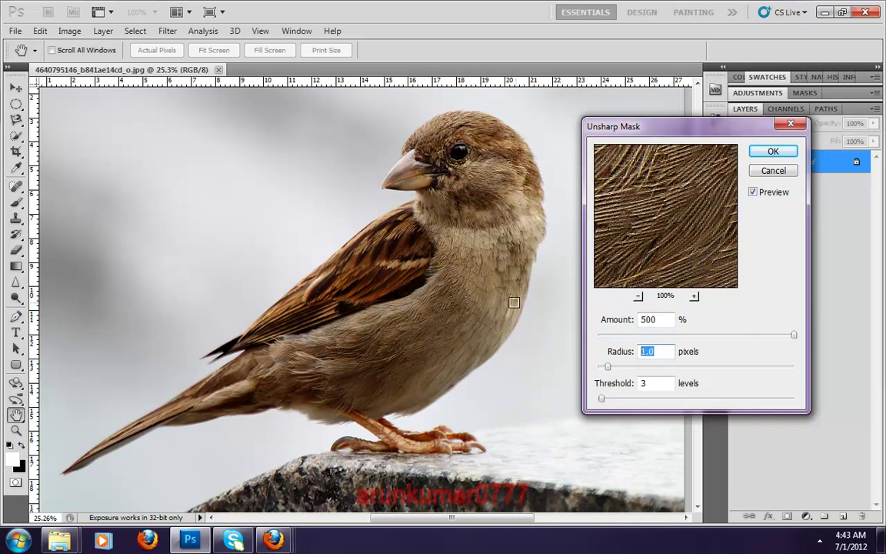
pyautogui.moveTo(668, 183)
pyautogui.mouseDown()
pyautogui.moveTo(694, 239)
pyautogui.moveTo(678, 196)
pyautogui.moveTo(628, 230)
pyautogui.mouseUp()
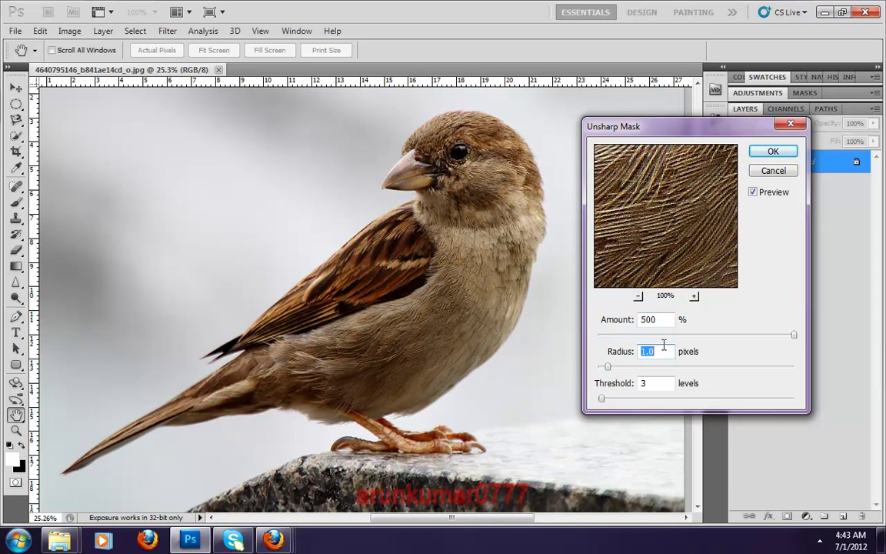
# Try Radius values .8, .7 and .6 before settling on 0.9 pixels.
pyautogui.write('.8')
pyautogui.click(665, 256)
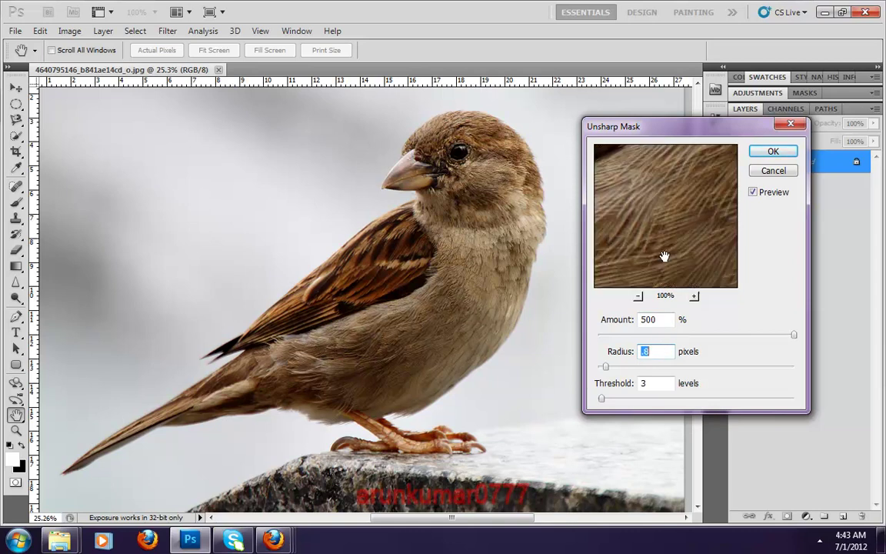
pyautogui.moveTo(664, 256); pyautogui.dragTo(669, 246)
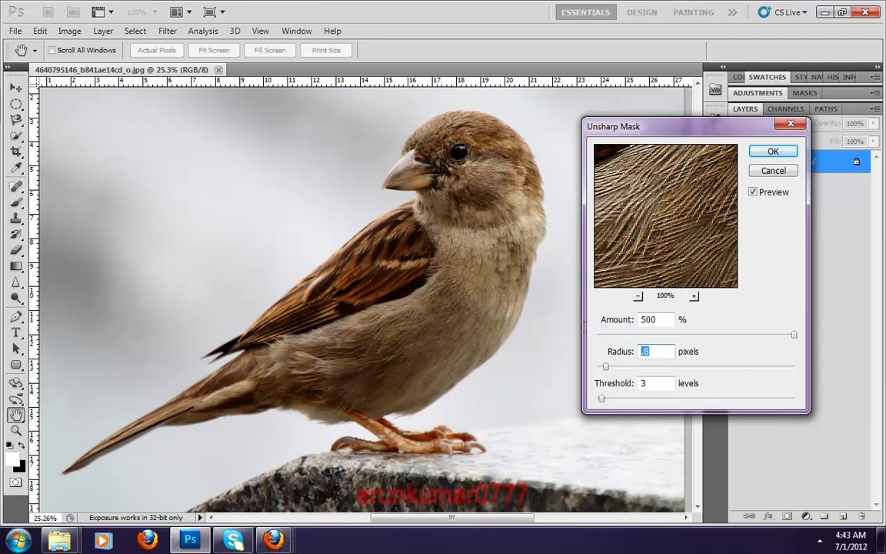
pyautogui.write('.7')
pyautogui.doubleClick(658, 351)
pyautogui.write('.6')
pyautogui.doubleClick(658, 351)
pyautogui.write('.9')
pyautogui.moveTo(682, 192)
pyautogui.mouseDown()
pyautogui.moveTo(703, 277)
pyautogui.moveTo(666, 190)
pyautogui.moveTo(649, 221)
pyautogui.moveTo(696, 256)
pyautogui.moveTo(667, 217)
pyautogui.mouseUp()
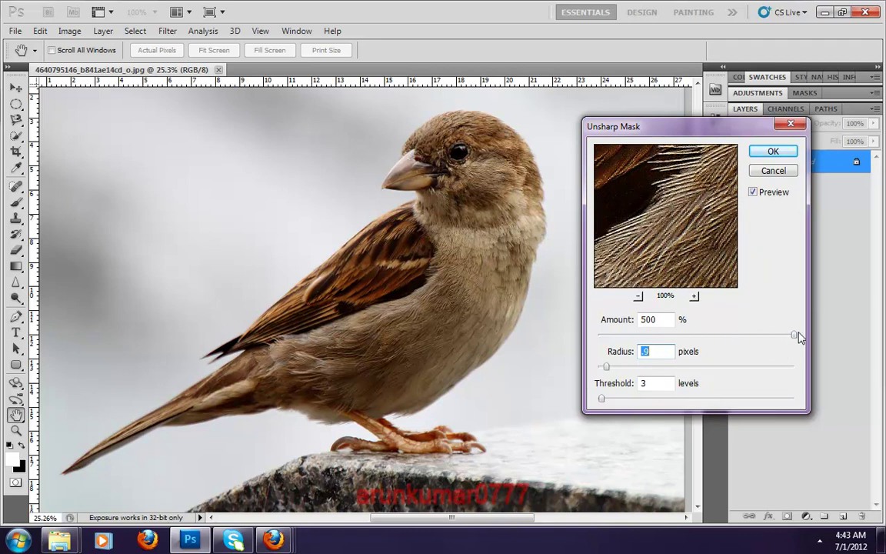
# Lower the Amount to about 267% and compare the feathers against the unsharpened original.
pyautogui.moveTo(794, 336); pyautogui.dragTo(774, 341)
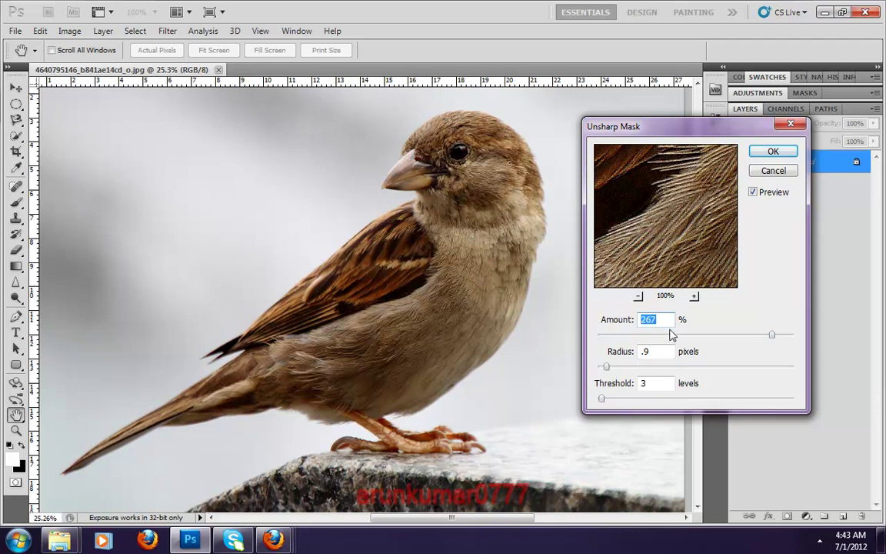
pyautogui.moveTo(672, 253); pyautogui.dragTo(675, 204)
pyautogui.click(667, 254)
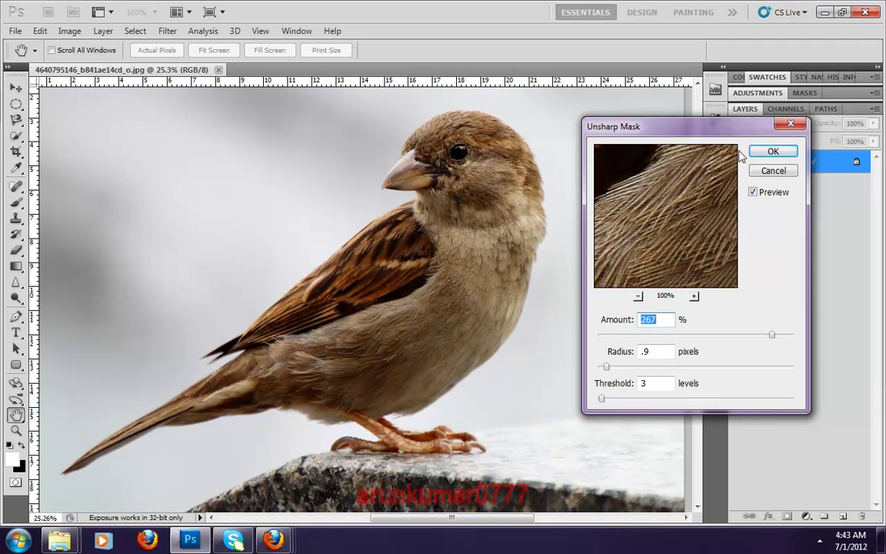
pyautogui.moveTo(647, 191); pyautogui.dragTo(656, 192)
pyautogui.moveTo(696, 164)
pyautogui.mouseDown()
pyautogui.moveTo(670, 224)
pyautogui.moveTo(671, 267)
pyautogui.moveTo(698, 230)
pyautogui.moveTo(719, 256)
pyautogui.moveTo(689, 255)
pyautogui.moveTo(606, 201)
pyautogui.mouseUp()
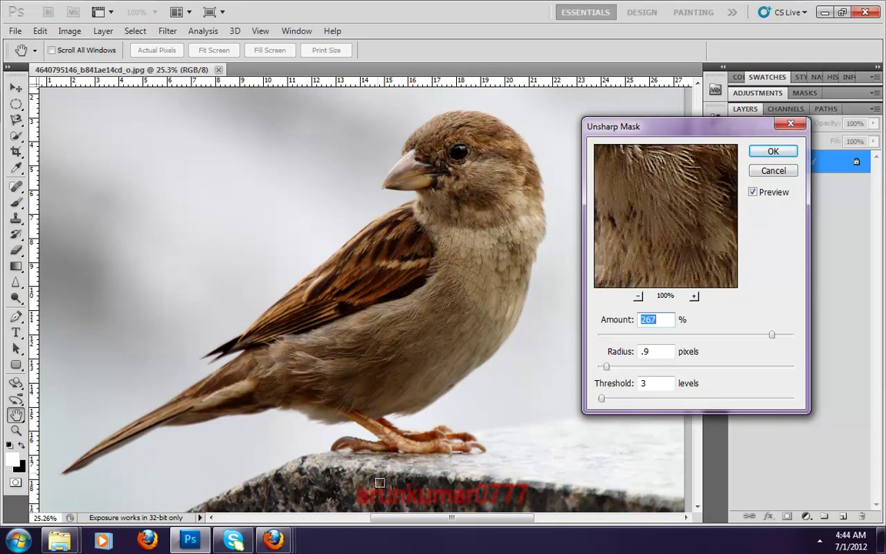
# Check the feet, tail and chest, fine-tune Amount, and drop Threshold to 0 levels.
pyautogui.click(397, 435)
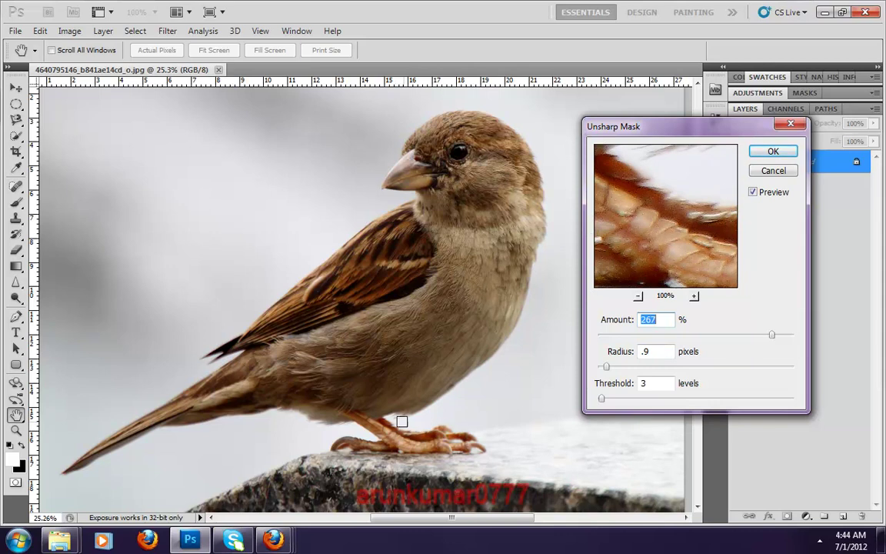
pyautogui.click(164, 416)
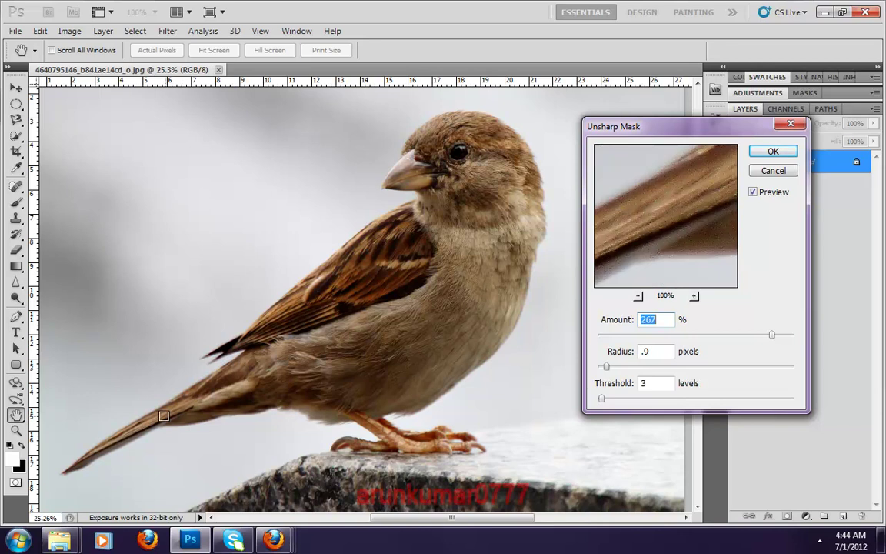
pyautogui.click(436, 250)
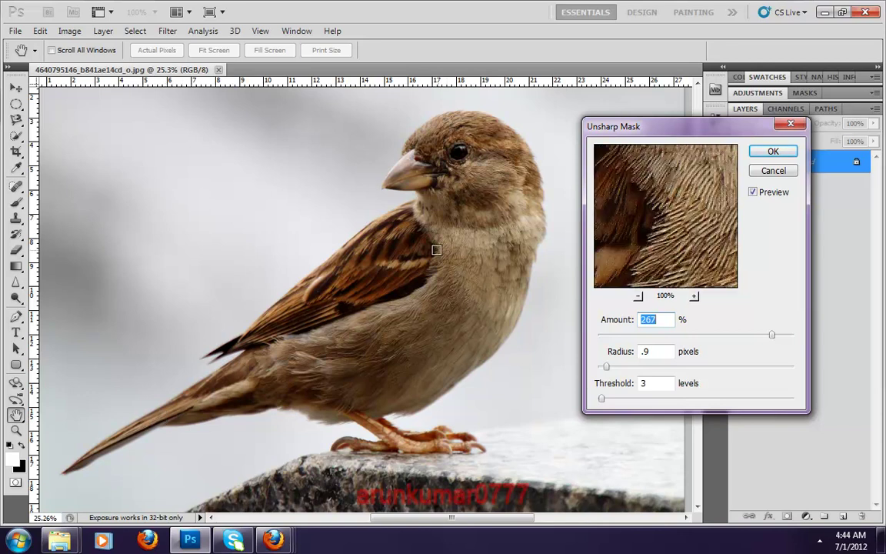
pyautogui.moveTo(716, 214); pyautogui.dragTo(685, 240)
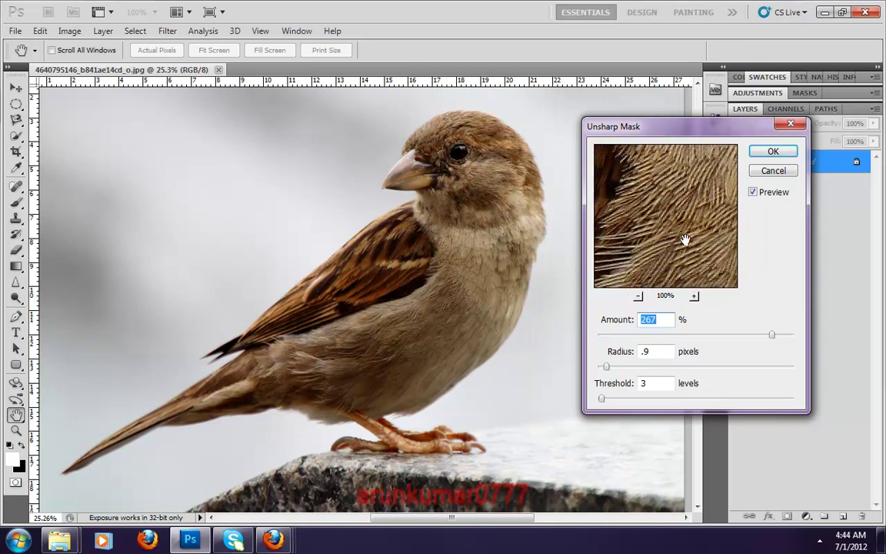
pyautogui.moveTo(772, 337); pyautogui.dragTo(769, 339)
pyautogui.moveTo(603, 400); pyautogui.dragTo(597, 400)
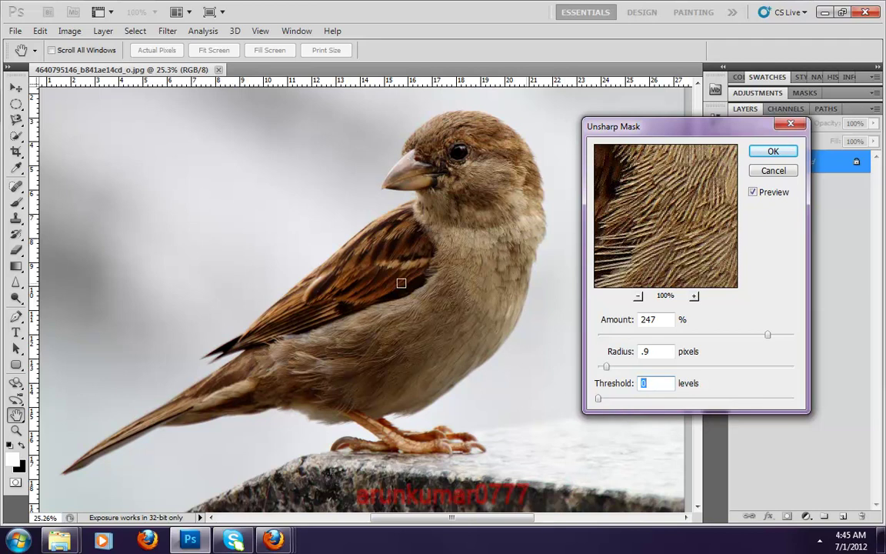
# Preview the grey background and raise Amount to 376% while inspecting its grain.
pyautogui.click(119, 269)
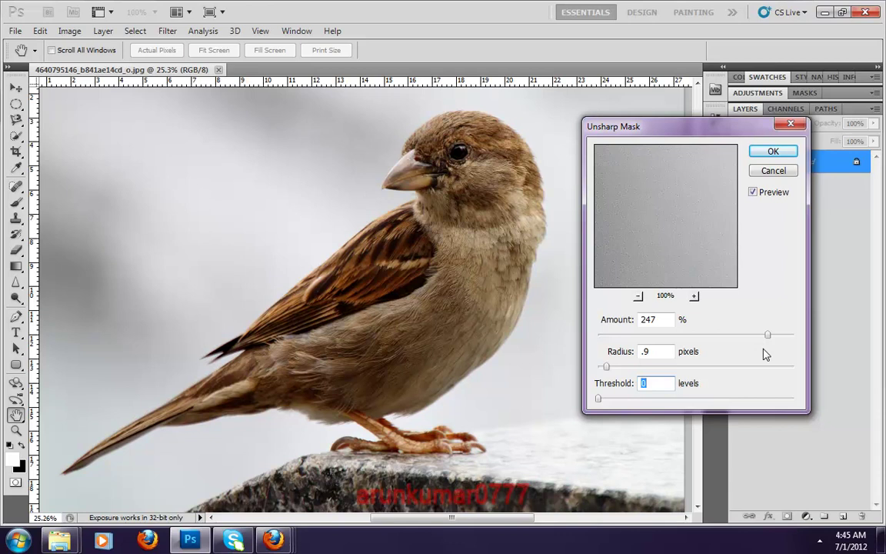
pyautogui.moveTo(768, 336); pyautogui.dragTo(785, 336)
pyautogui.moveTo(617, 277); pyautogui.dragTo(708, 214)
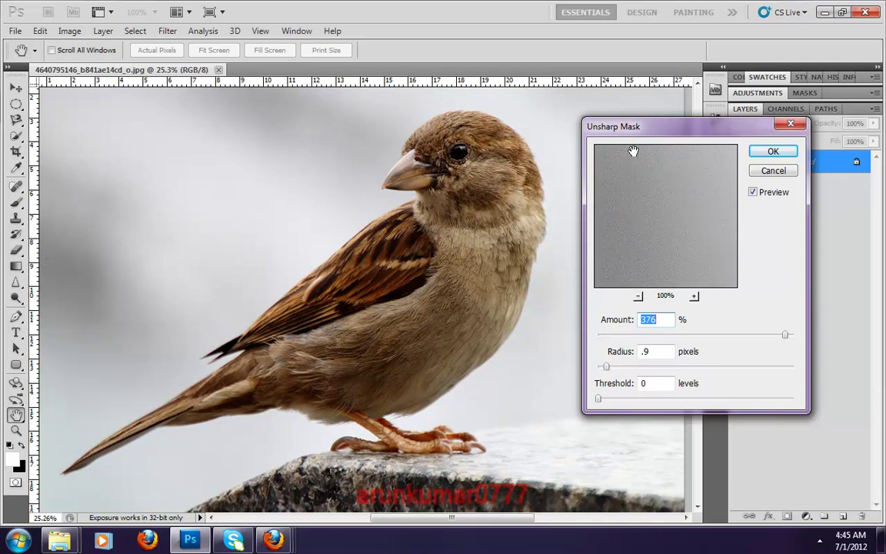
pyautogui.moveTo(727, 203); pyautogui.dragTo(652, 231)
# Enter a Threshold of 5 and lower the Amount to 244%, checking the background.
pyautogui.doubleClick(665, 384)
pyautogui.write('5')
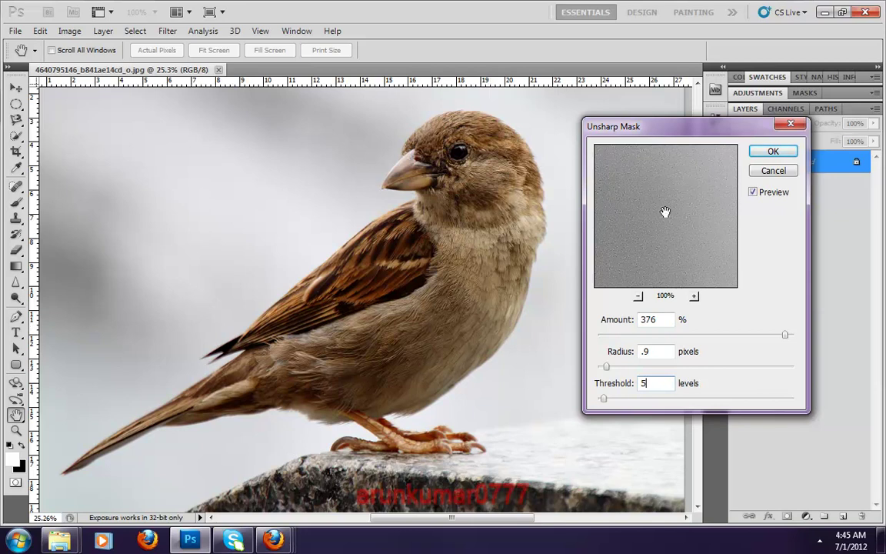
pyautogui.doubleClick(664, 382)
pyautogui.moveTo(782, 336)
pyautogui.mouseDown()
pyautogui.moveTo(760, 338)
pyautogui.moveTo(769, 338)
pyautogui.mouseUp()
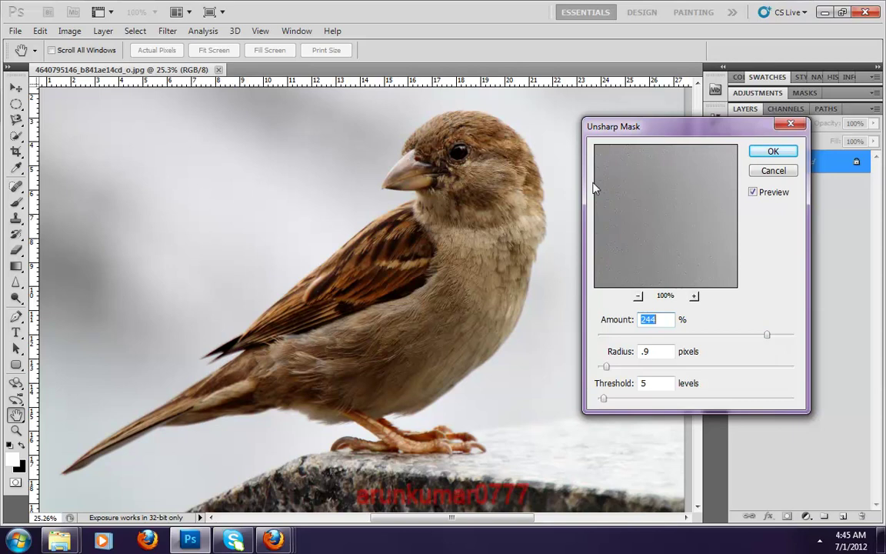
pyautogui.moveTo(669, 191)
pyautogui.mouseDown()
pyautogui.moveTo(679, 214)
pyautogui.moveTo(658, 194)
pyautogui.moveTo(675, 188)
pyautogui.moveTo(627, 224)
pyautogui.moveTo(656, 198)
pyautogui.mouseUp()
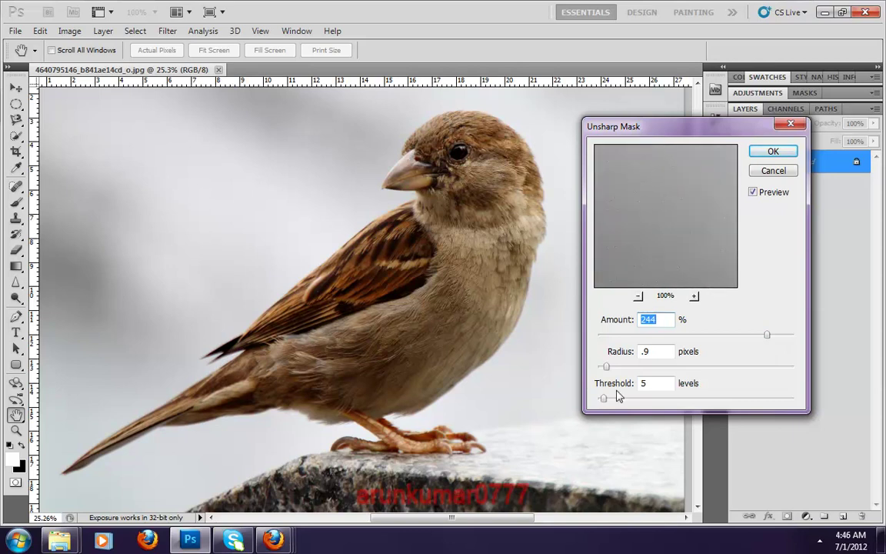
pyautogui.click(662, 382)
pyautogui.write('6')
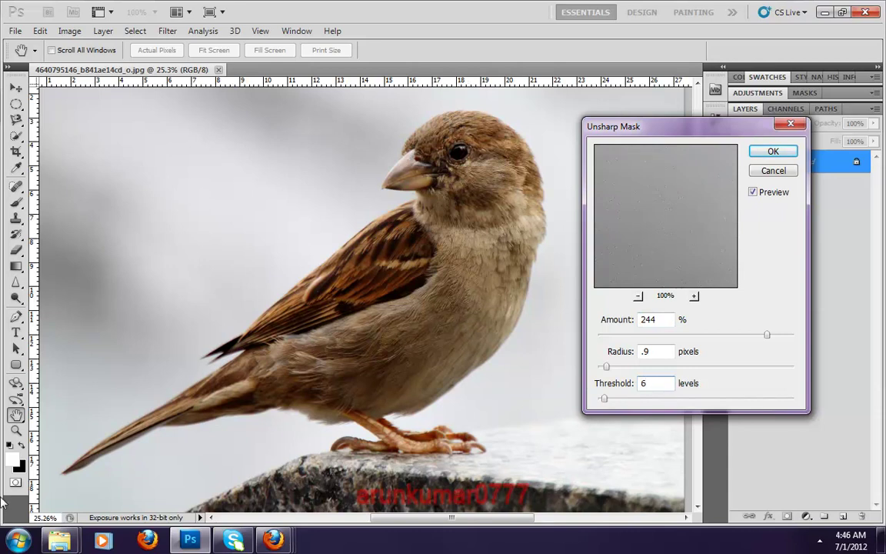
pyautogui.moveTo(643, 259); pyautogui.dragTo(663, 240)
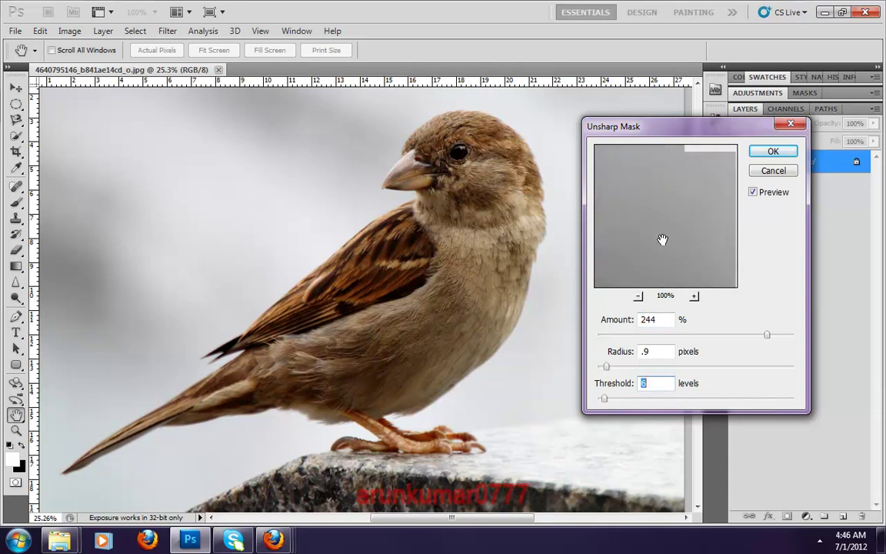
pyautogui.doubleClick(752, 193)
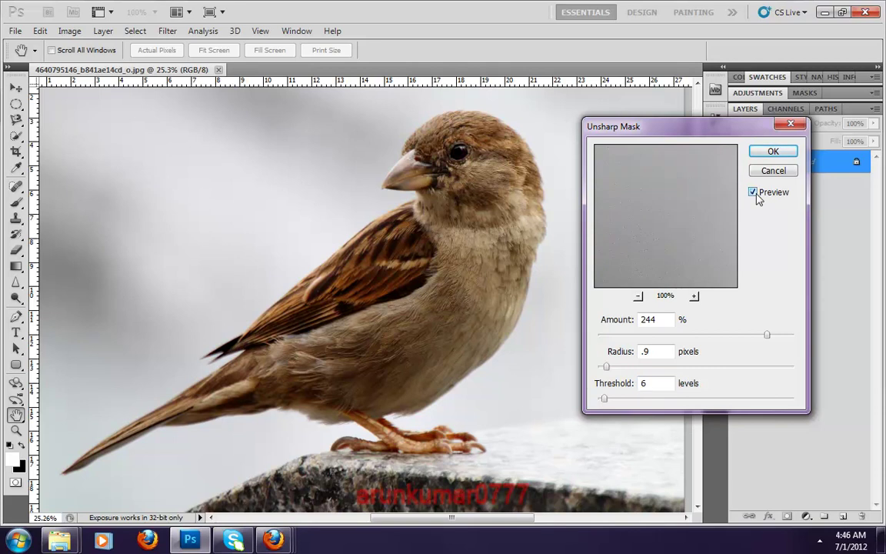
pyautogui.scroll(1, 449, 245)
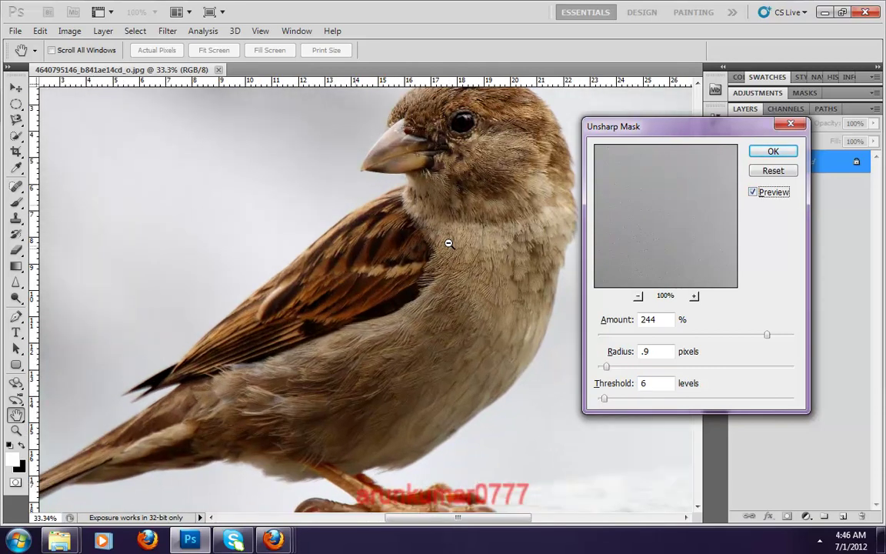
pyautogui.scroll(1, 450, 241)
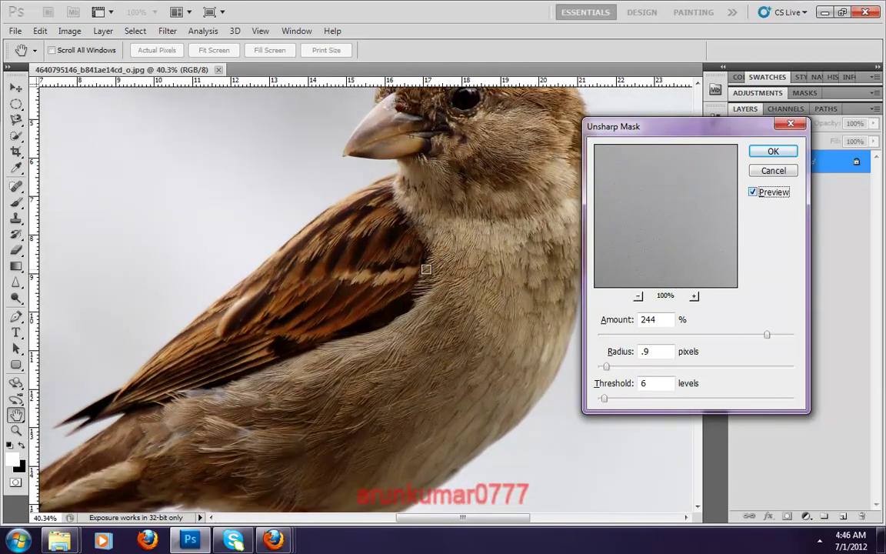
pyautogui.press('p')
pyautogui.press('p')
pyautogui.scroll(1, 437, 270)
pyautogui.scroll(1, 441, 270)
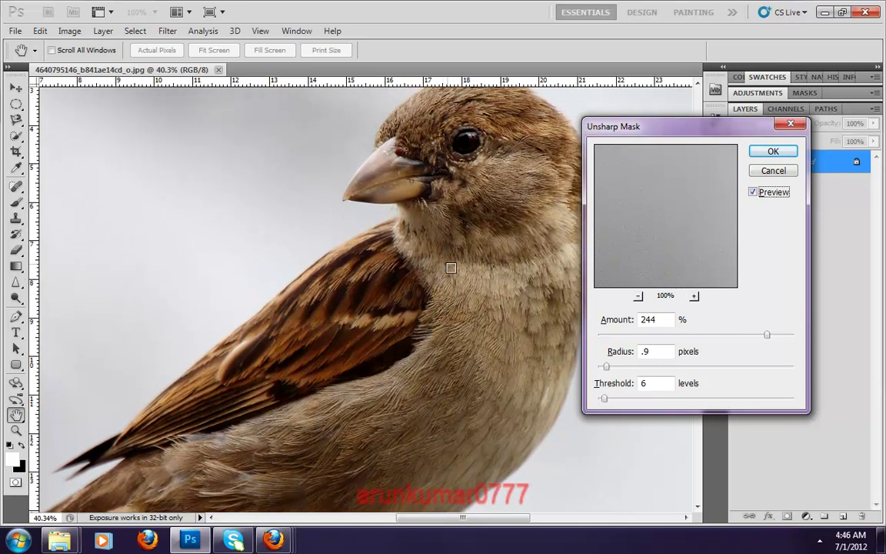
pyautogui.click(752, 193)
pyautogui.scroll(1, 460, 245)
pyautogui.scroll(1, 461, 245)
pyautogui.scroll(1, 461, 245)
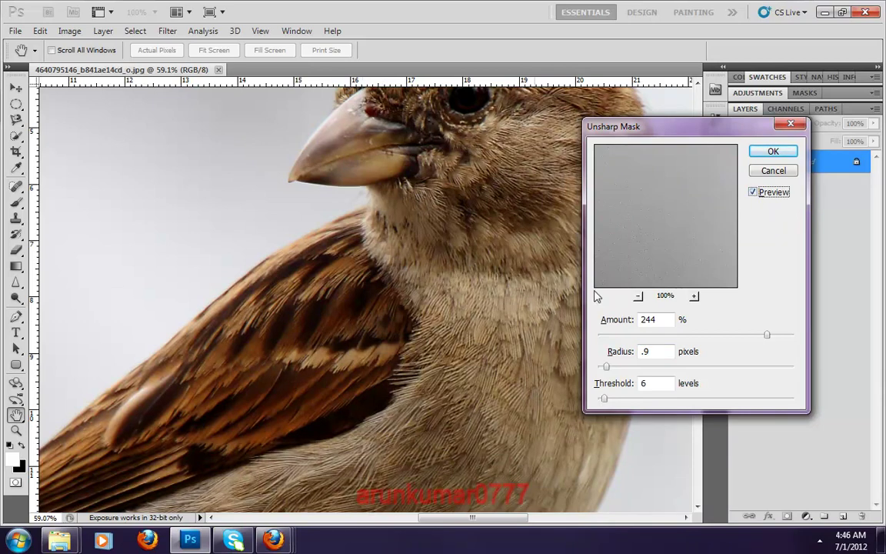
pyautogui.moveTo(675, 127)
pyautogui.mouseDown()
pyautogui.moveTo(746, 115)
pyautogui.moveTo(738, 107)
pyautogui.mouseUp()
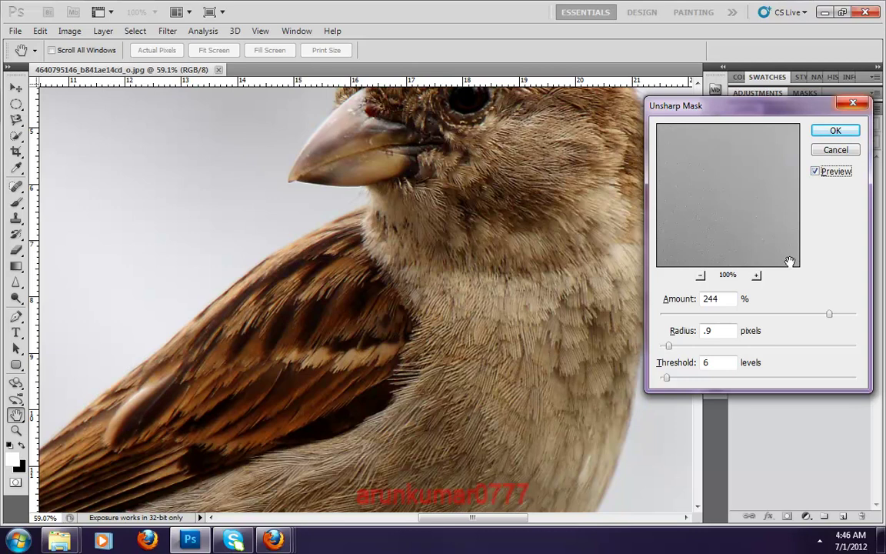
pyautogui.click(816, 171)
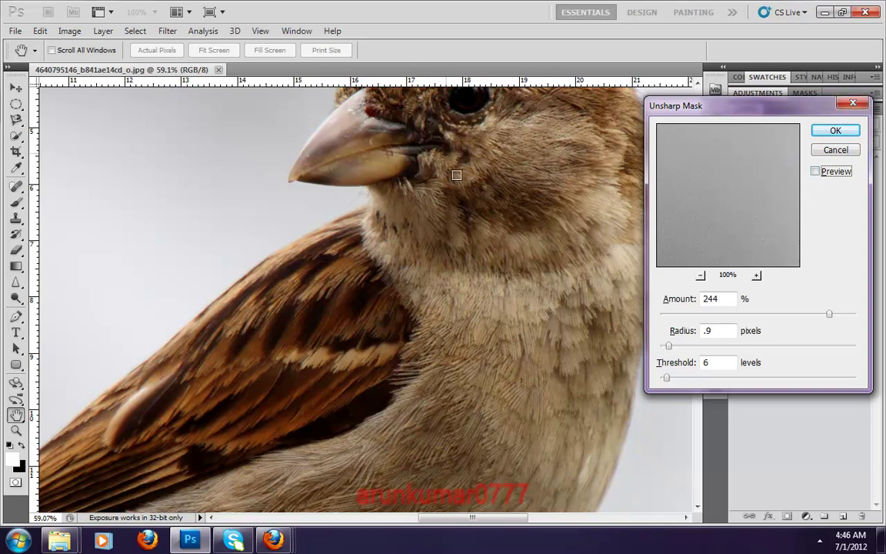
pyautogui.scroll(1, 498, 253)
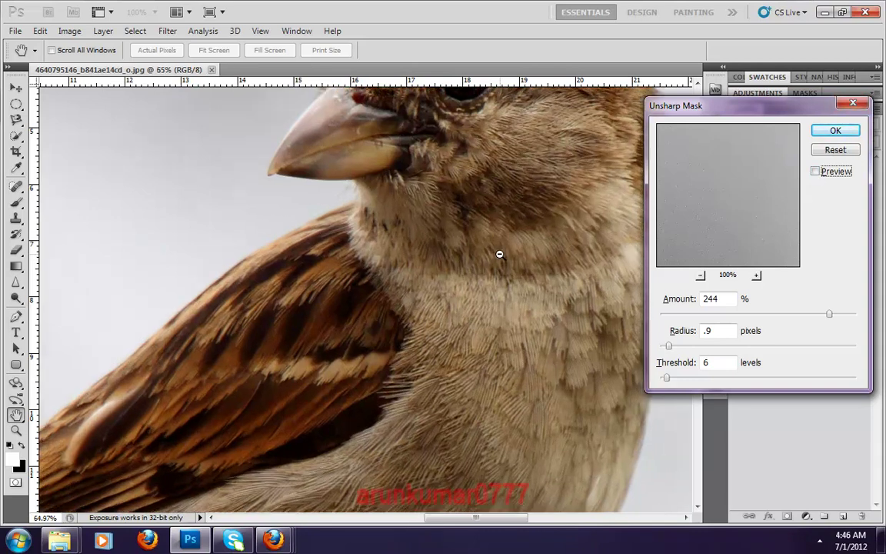
pyautogui.scroll(1, 498, 253)
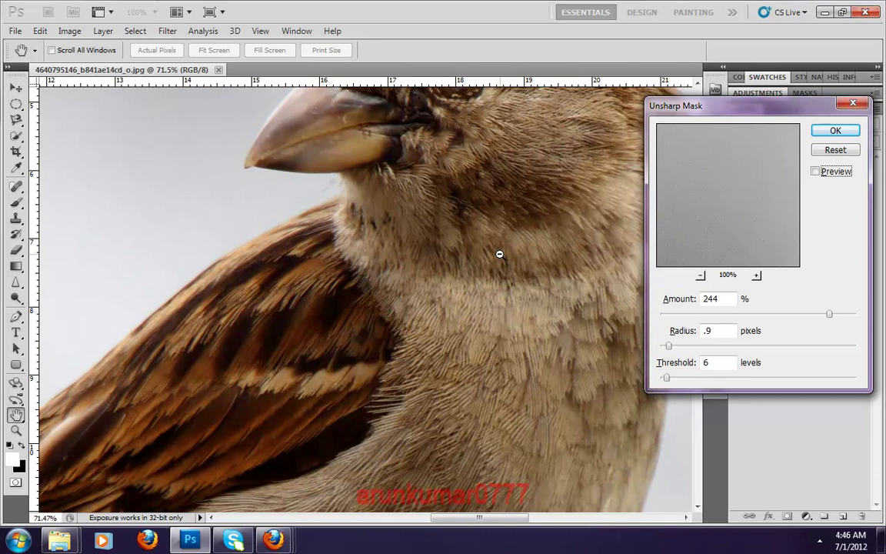
pyautogui.click(815, 171)
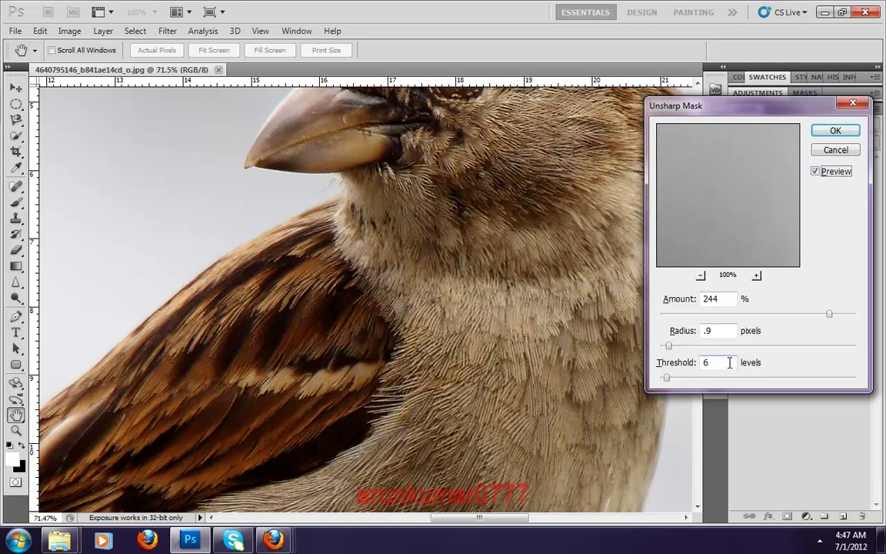
pyautogui.click(660, 362)
# Apply the Unsharp Mask sharpening to the sparrow and bring up the Filter menu.
pyautogui.click(836, 132)
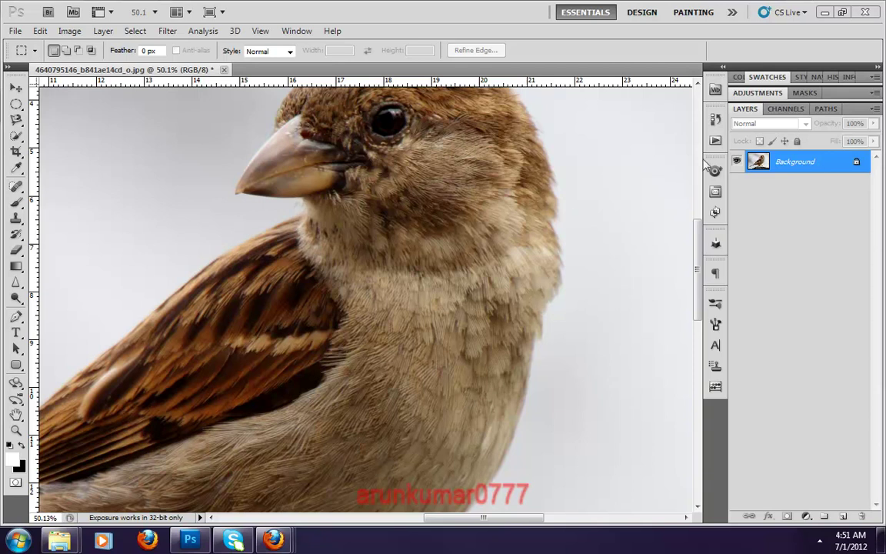
pyautogui.click(168, 31)
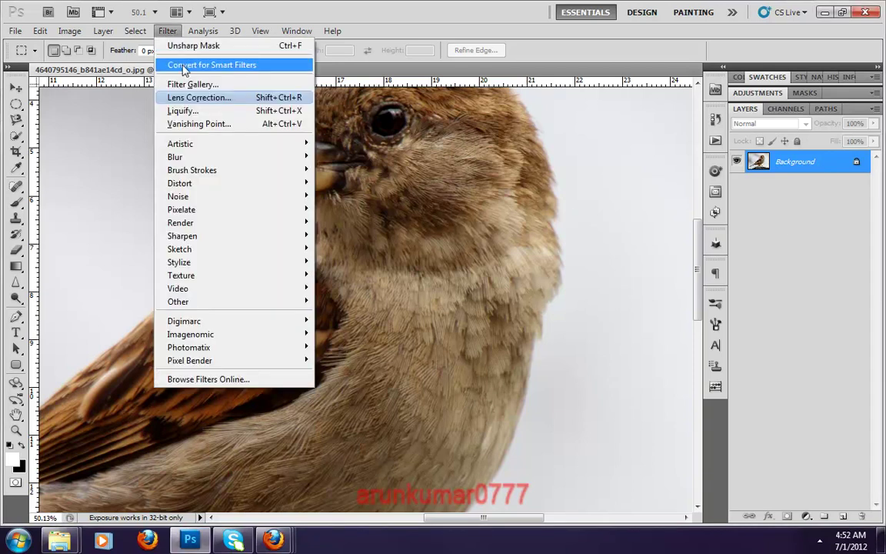
# Convert the sparrow's Background layer for Smart Filters, confirming the smart object conversion.
pyautogui.click(185, 67)
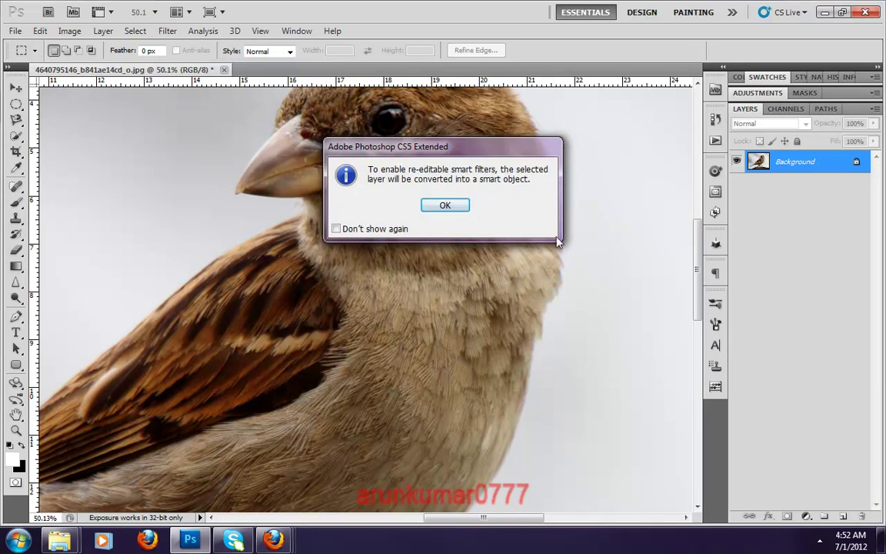
pyautogui.click(444, 204)
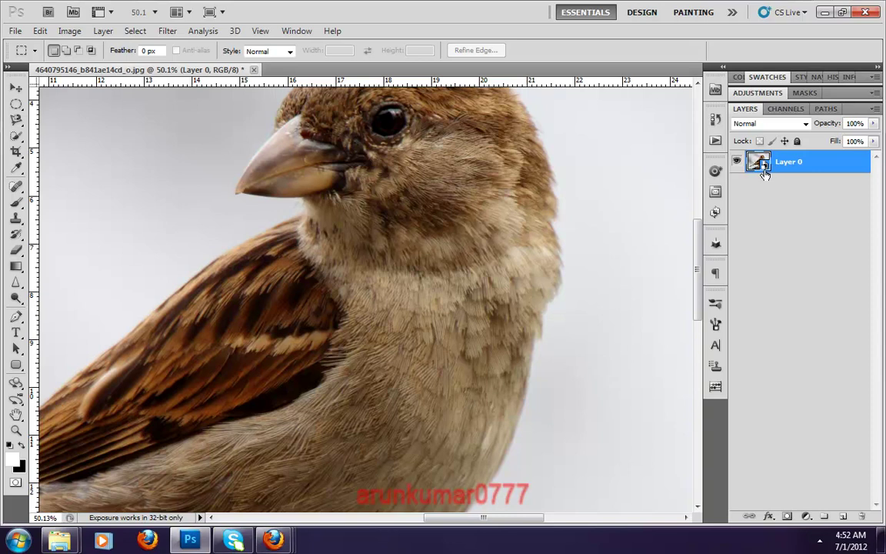
pyautogui.click(168, 32)
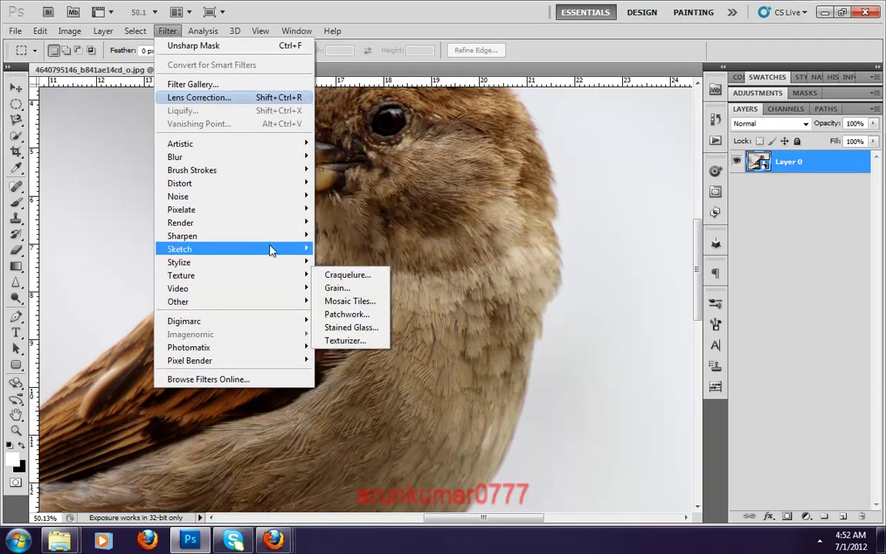
pyautogui.moveTo(182, 235)
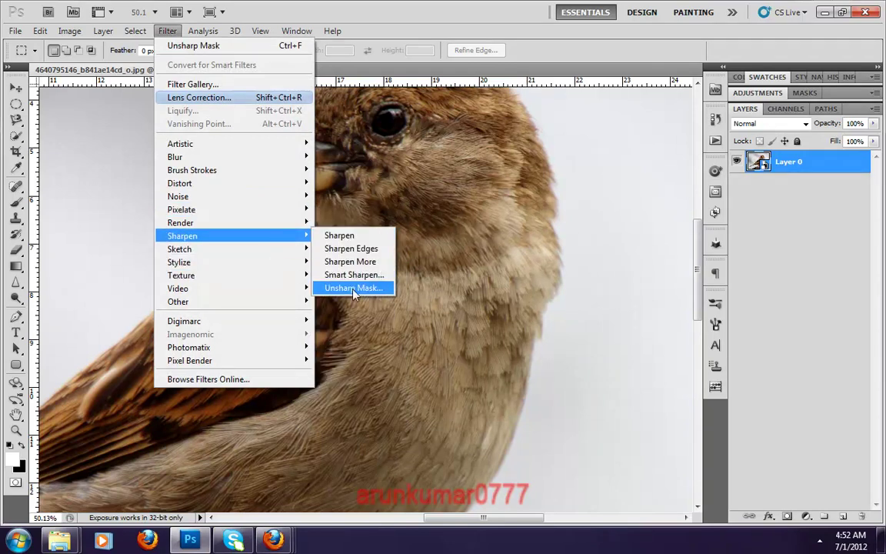
# Apply Unsharp Mask at Amount 500% to Layer 0 as an editable smart filter.
pyautogui.click(356, 287)
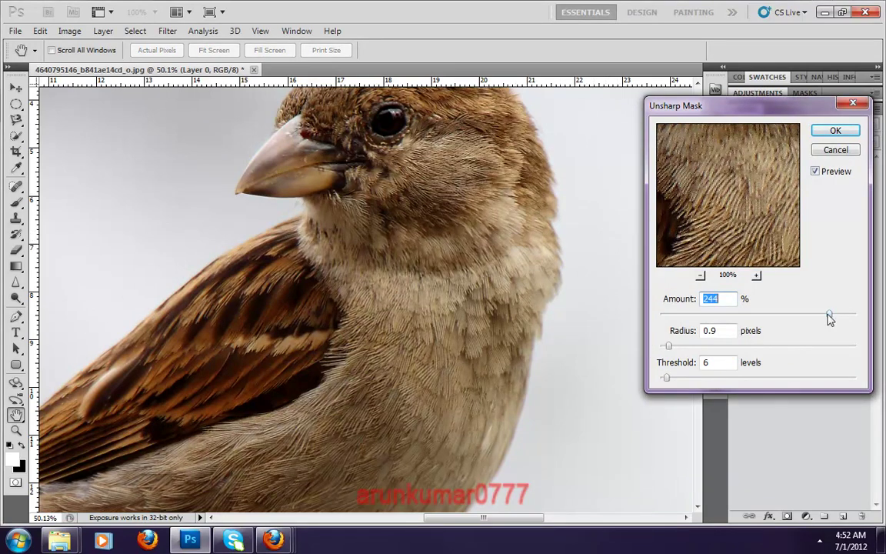
pyautogui.moveTo(829, 315); pyautogui.dragTo(858, 313)
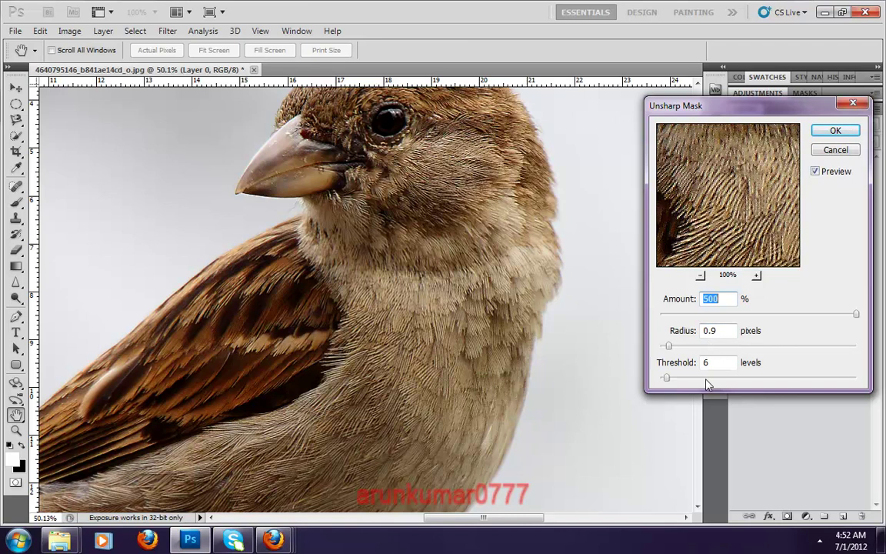
pyautogui.click(834, 131)
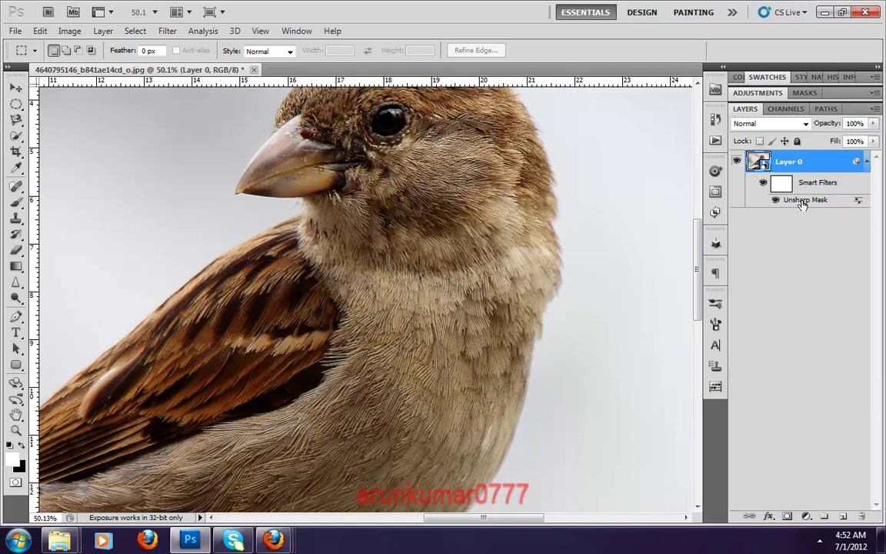
# Reopen the Unsharp Mask smart filter and change its Amount to 245%.
pyautogui.doubleClick(802, 200)
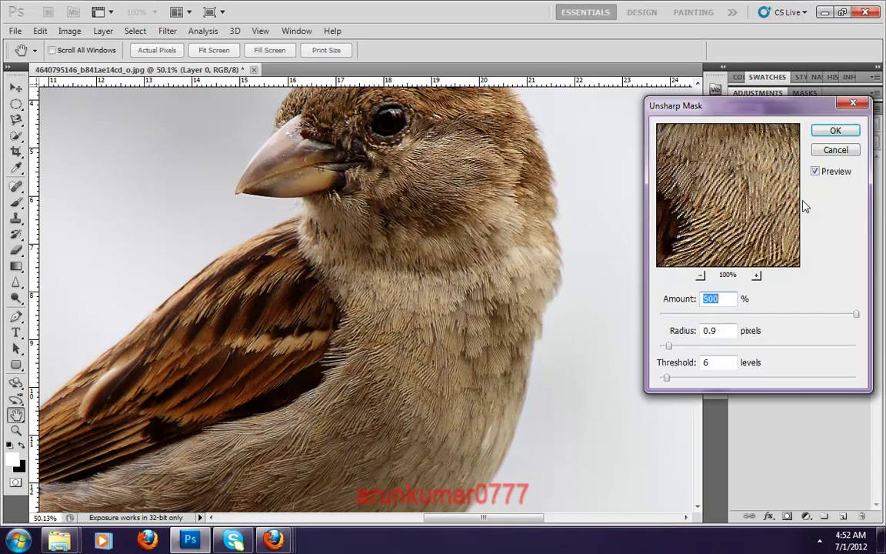
pyautogui.moveTo(754, 117); pyautogui.dragTo(657, 116)
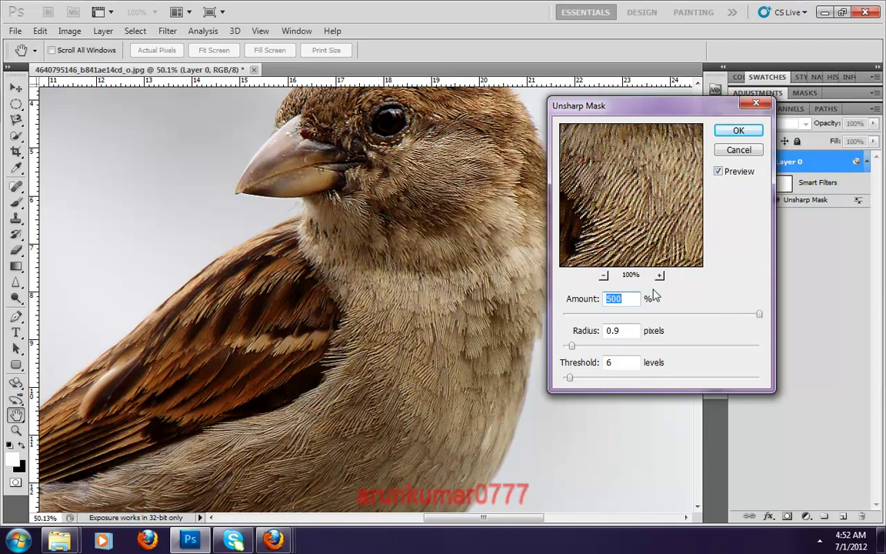
pyautogui.write('245')
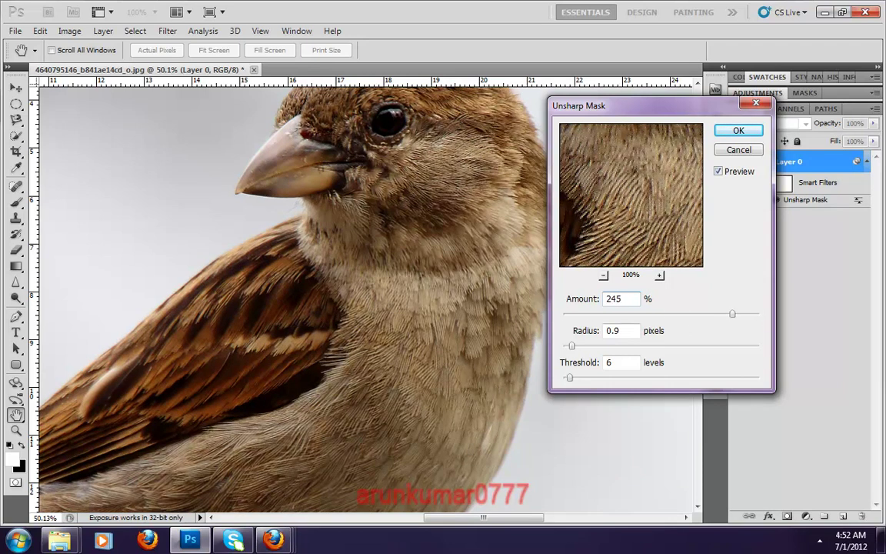
pyautogui.click(736, 131)
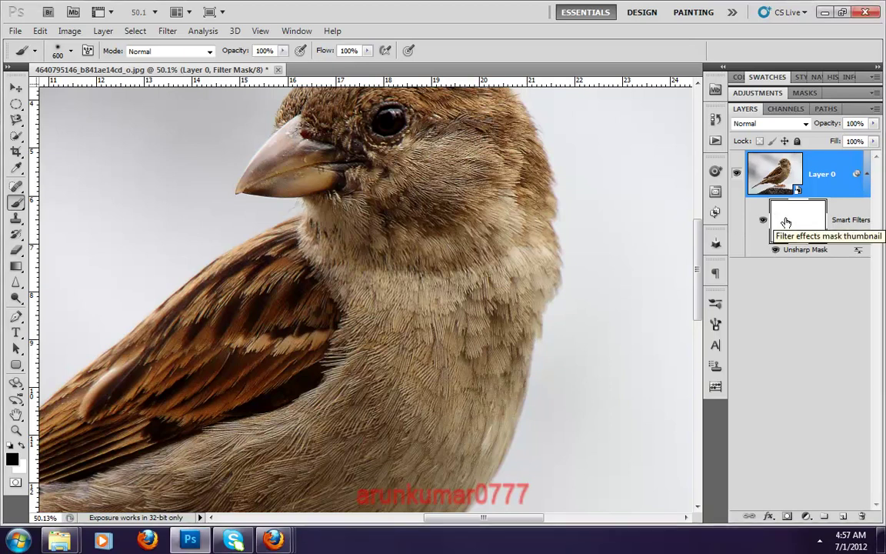
# Target the Unsharp Mask filter mask and pick the Brush tool to paint on it.
pyautogui.click(778, 221)
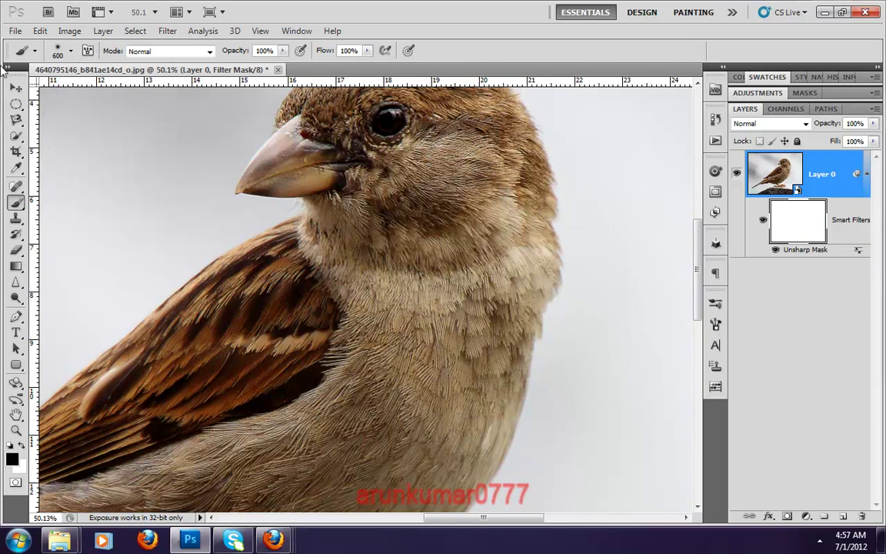
pyautogui.click(16, 87)
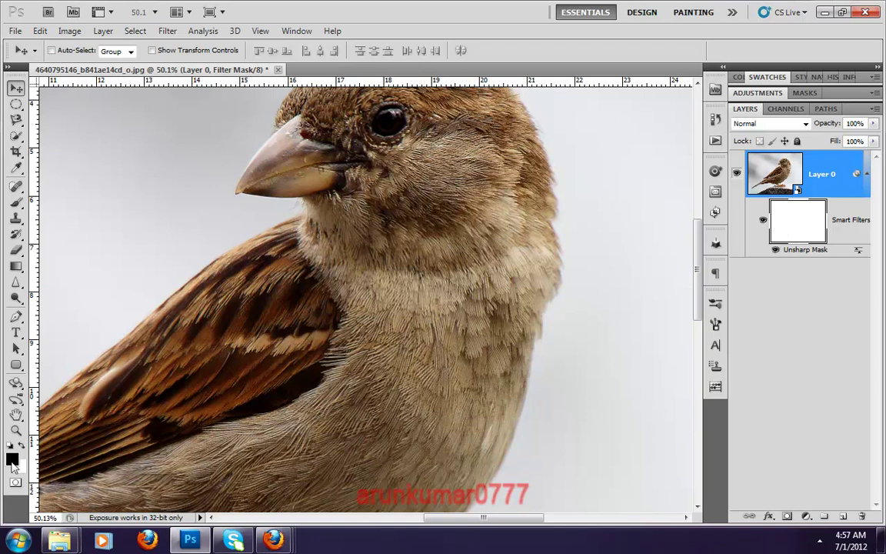
pyautogui.click(16, 203)
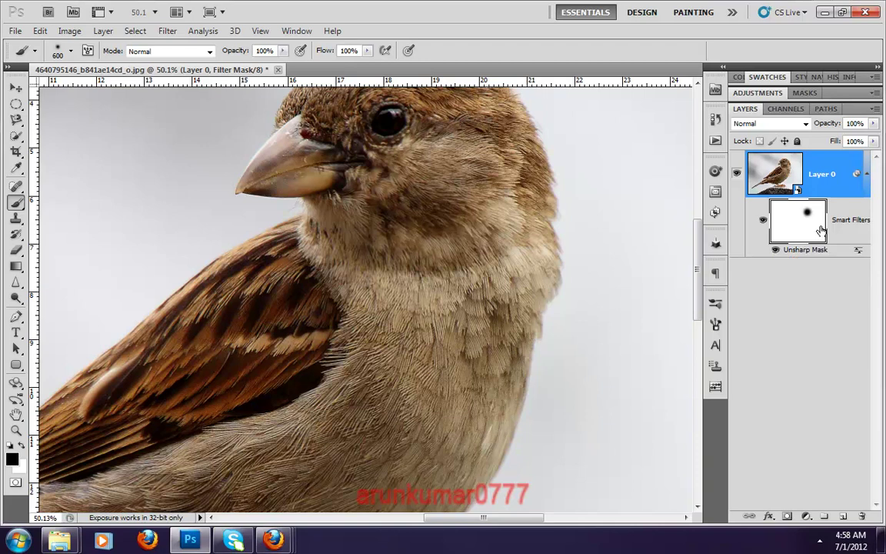
# Undo the black spot painted on the filter mask and check the Unsharp Mask blending options.
pyautogui.hotkey('ctrl', 'z')
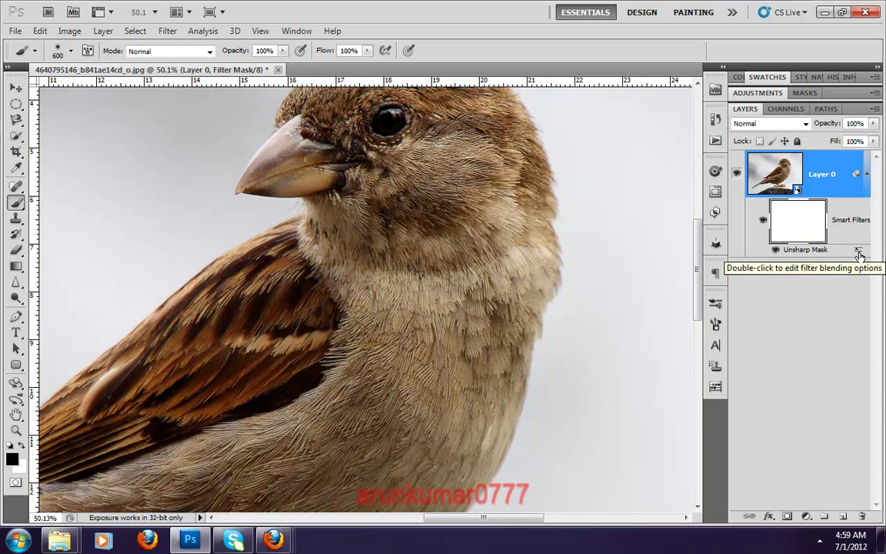
pyautogui.doubleClick(860, 254)
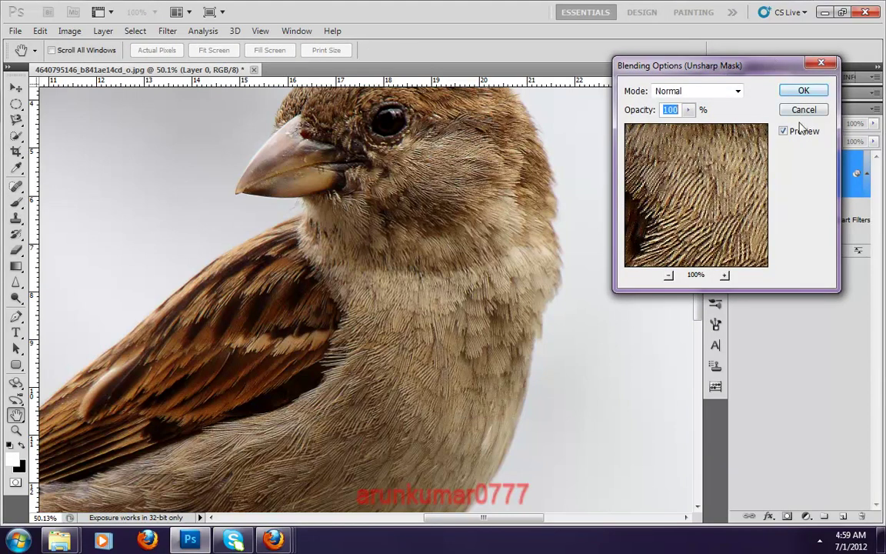
pyautogui.moveTo(669, 69); pyautogui.dragTo(629, 69)
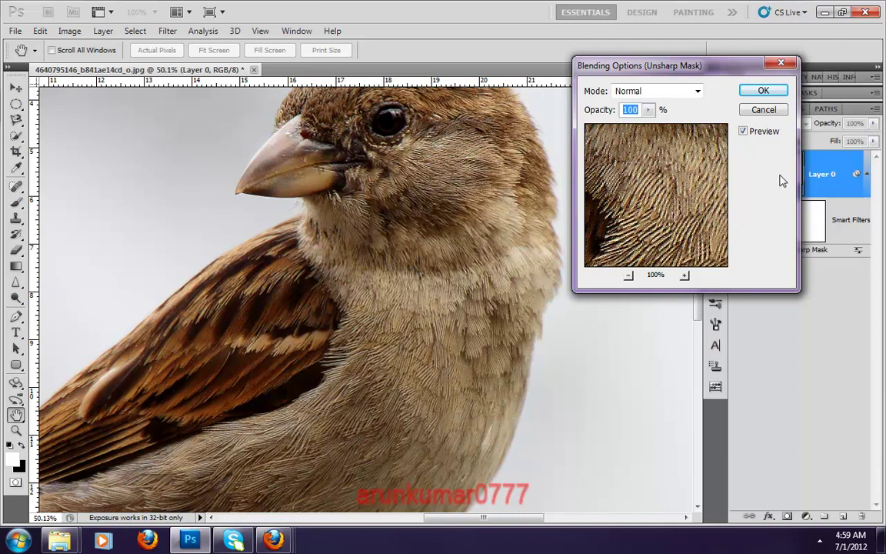
pyautogui.click(777, 111)
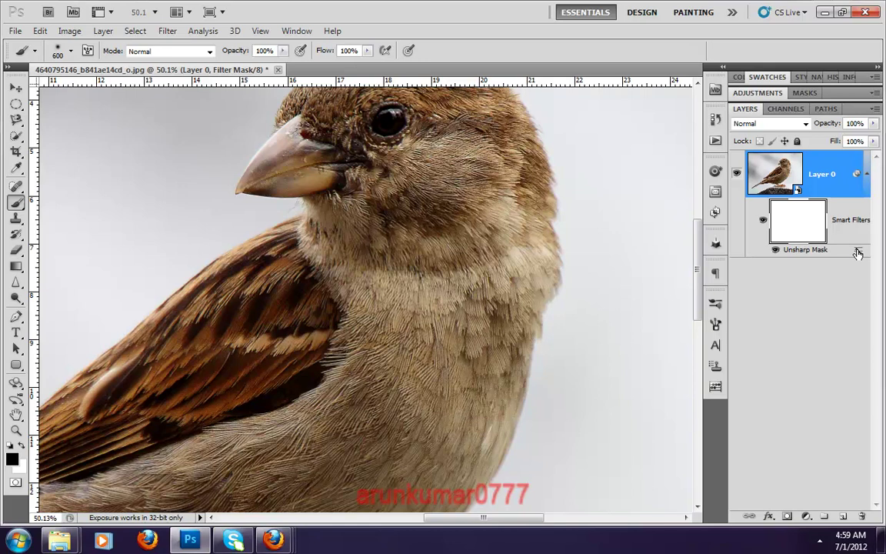
# Try Overlay, then set the sparrow's Unsharp Mask filter blend to Soft Light at 71% opacity.
pyautogui.doubleClick(858, 252)
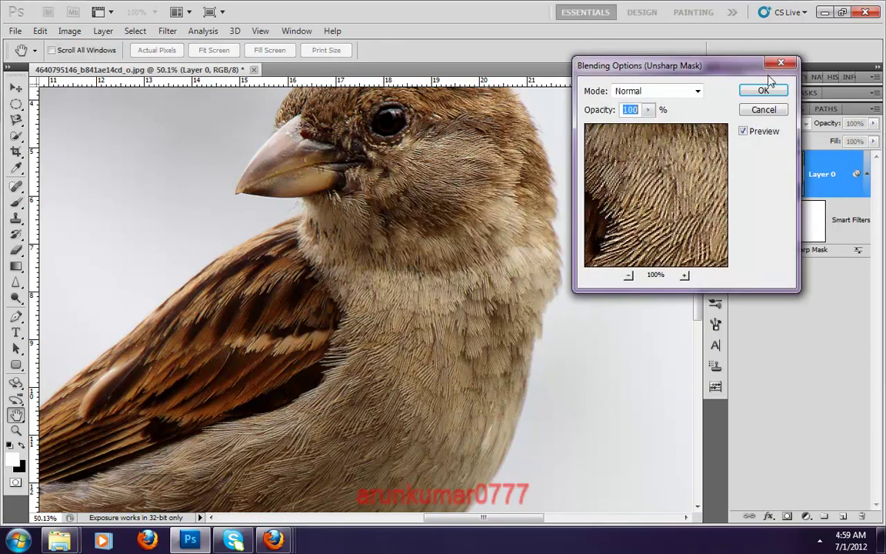
pyautogui.click(669, 91)
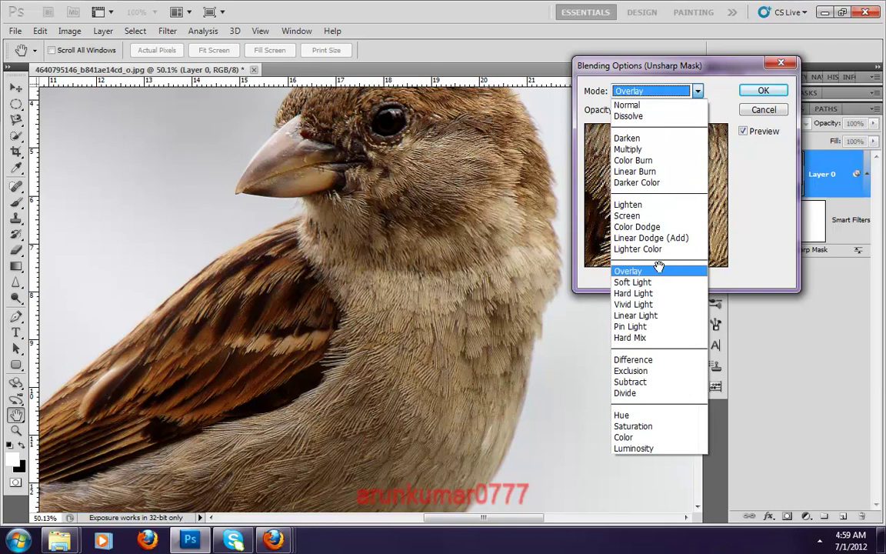
pyautogui.click(659, 269)
pyautogui.click(662, 91)
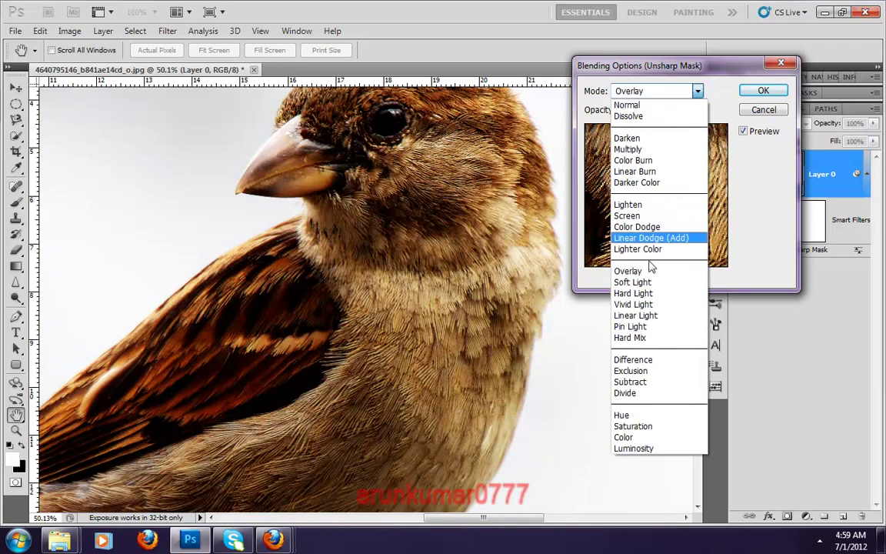
pyautogui.click(650, 283)
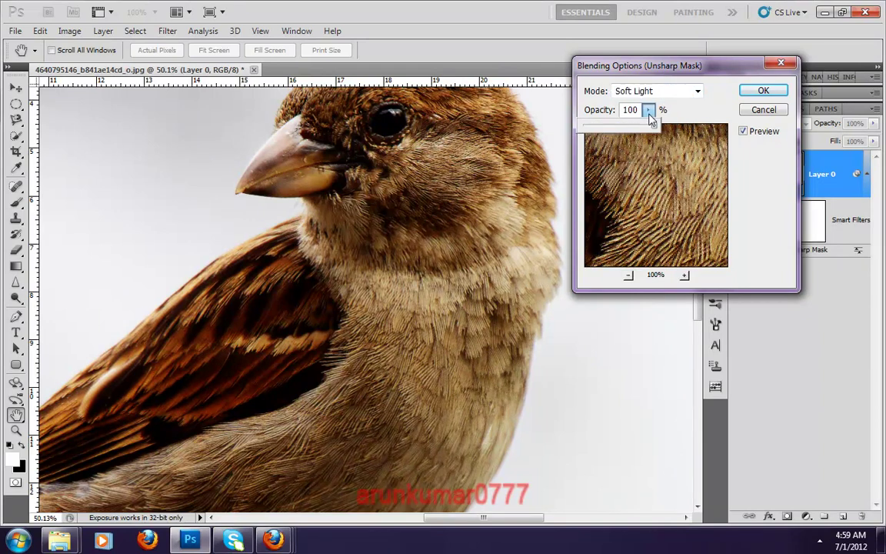
pyautogui.moveTo(649, 112)
pyautogui.mouseDown()
pyautogui.moveTo(639, 126)
pyautogui.moveTo(621, 126)
pyautogui.mouseUp()
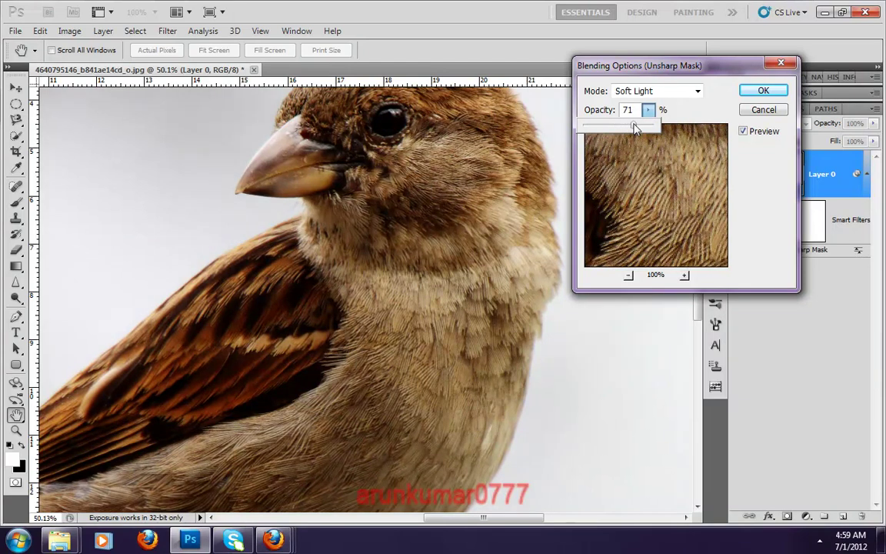
pyautogui.click(763, 91)
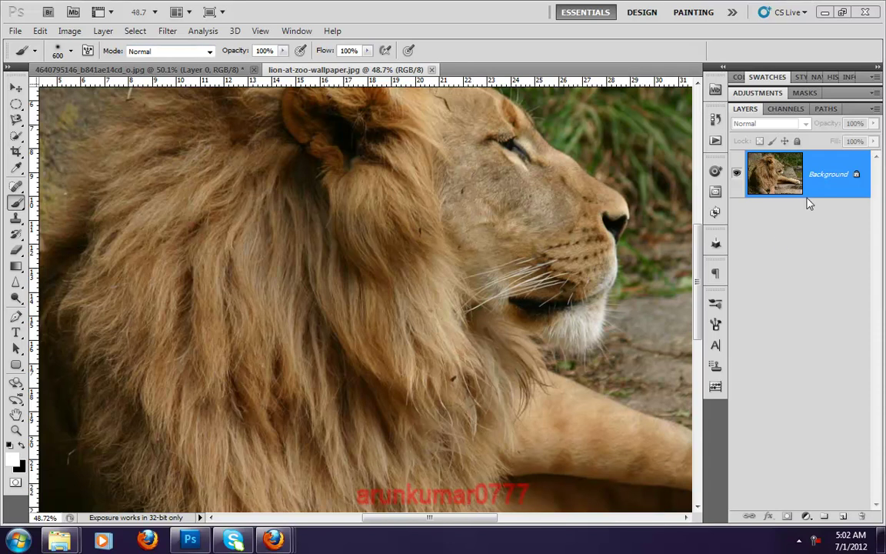
# Convert the lion Background layer into a smart object for smart filters.
pyautogui.click(167, 30)
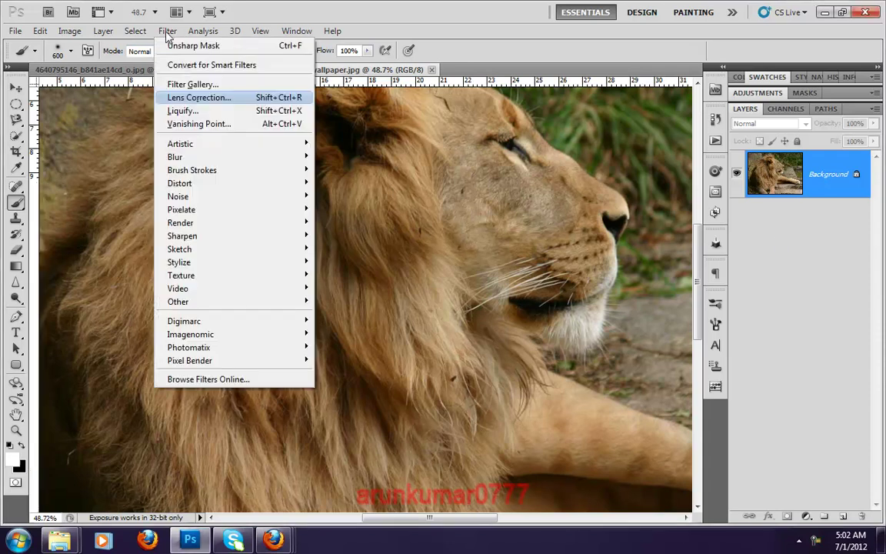
pyautogui.click(193, 66)
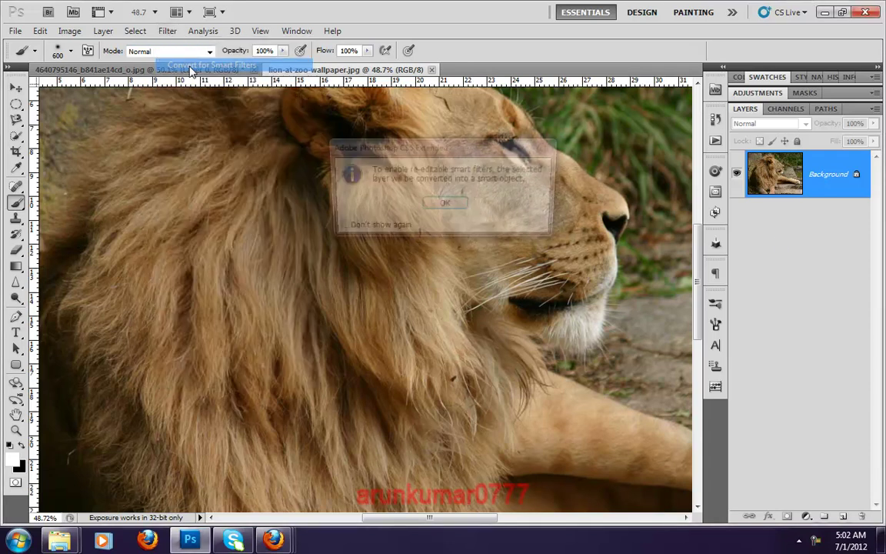
pyautogui.click(457, 208)
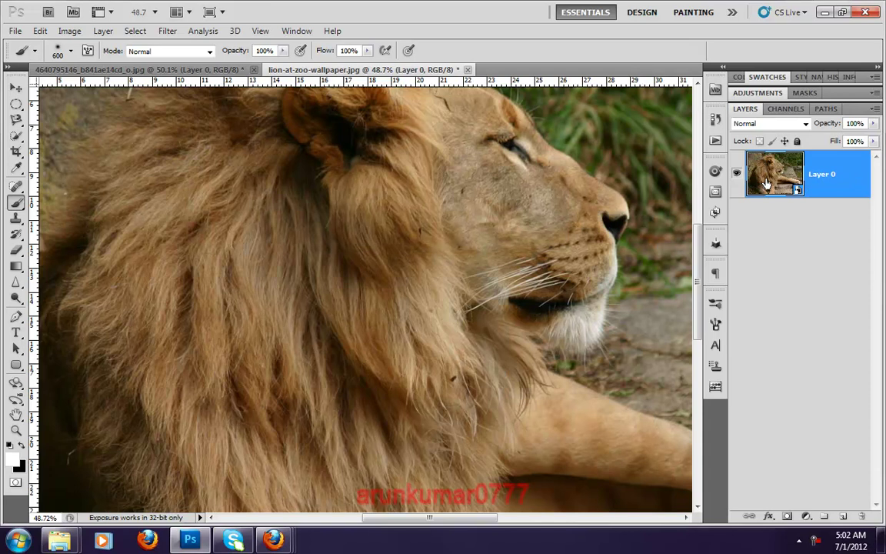
# Set Unsharp Mask on the lion to Amount 500%, Radius 1 pixel, Threshold 5 levels.
pyautogui.click(168, 30)
pyautogui.moveTo(183, 235)
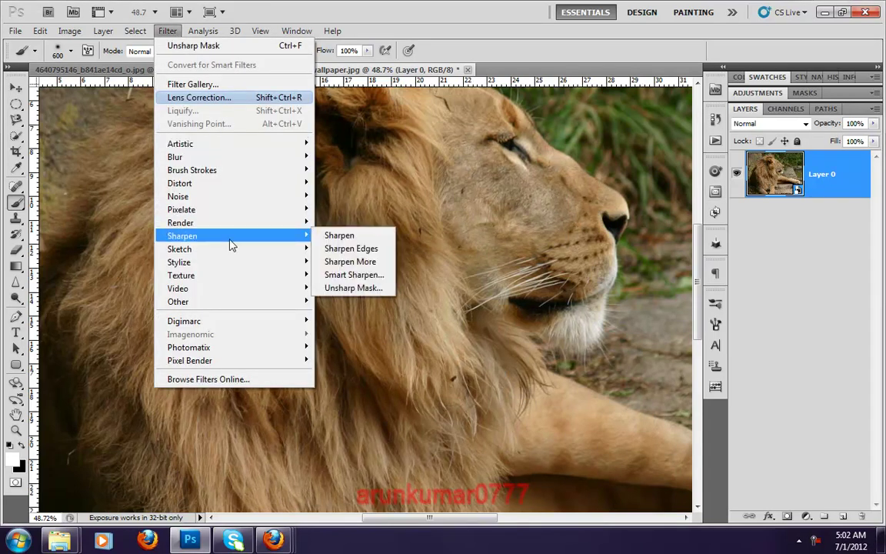
pyautogui.click(353, 289)
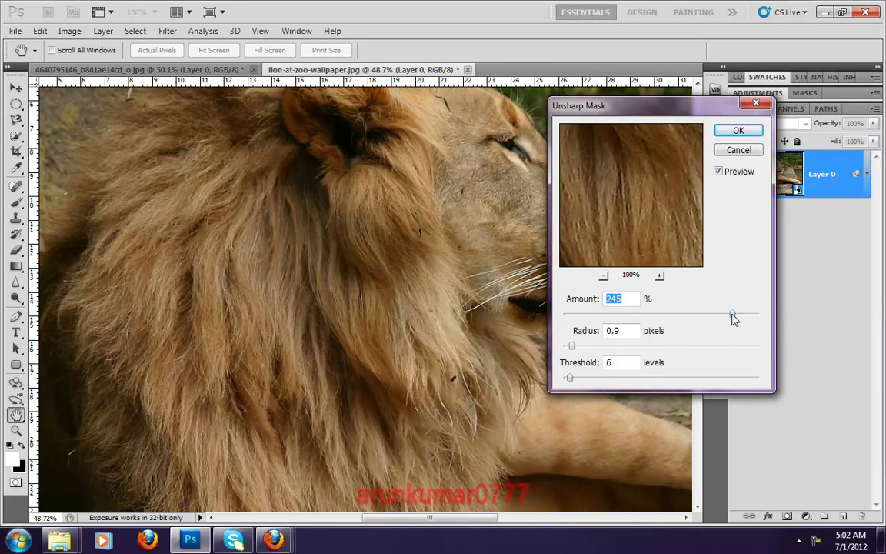
pyautogui.moveTo(732, 315); pyautogui.dragTo(800, 323)
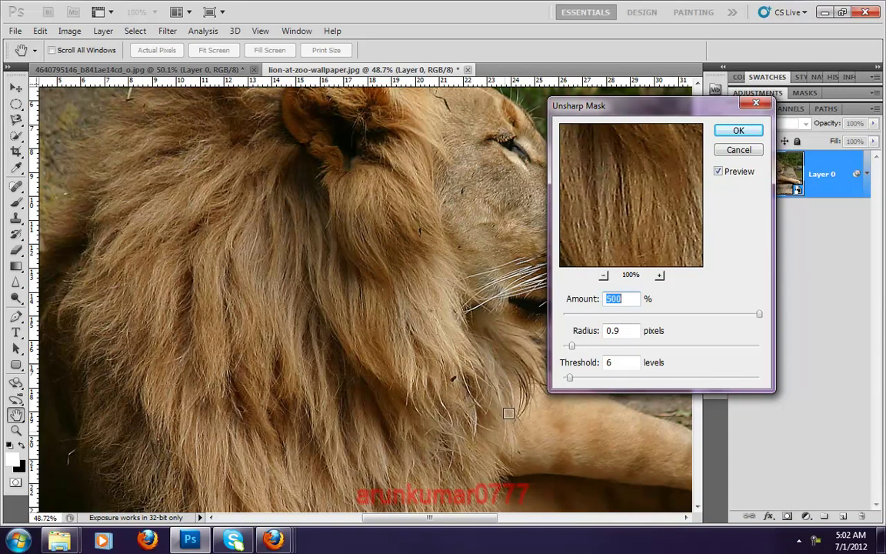
pyautogui.press('Tab')
pyautogui.write('1')
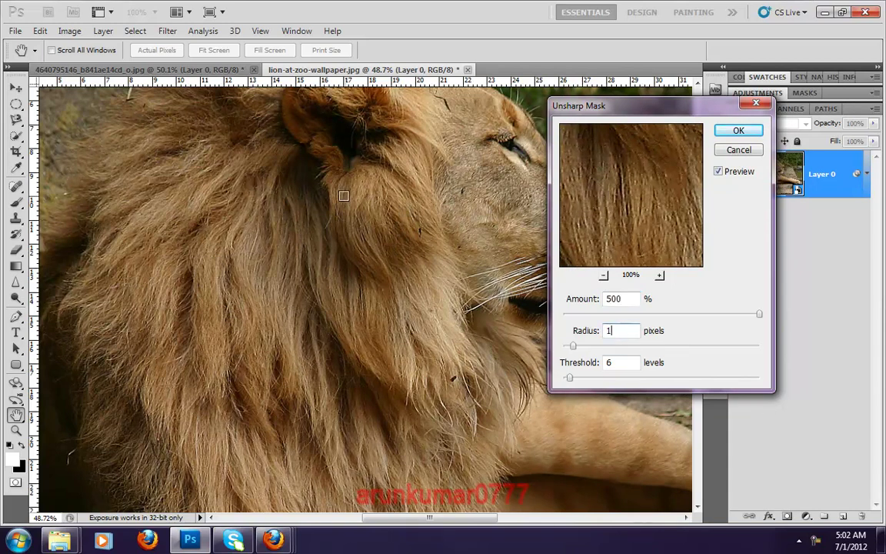
pyautogui.moveTo(329, 269); pyautogui.dragTo(317, 293)
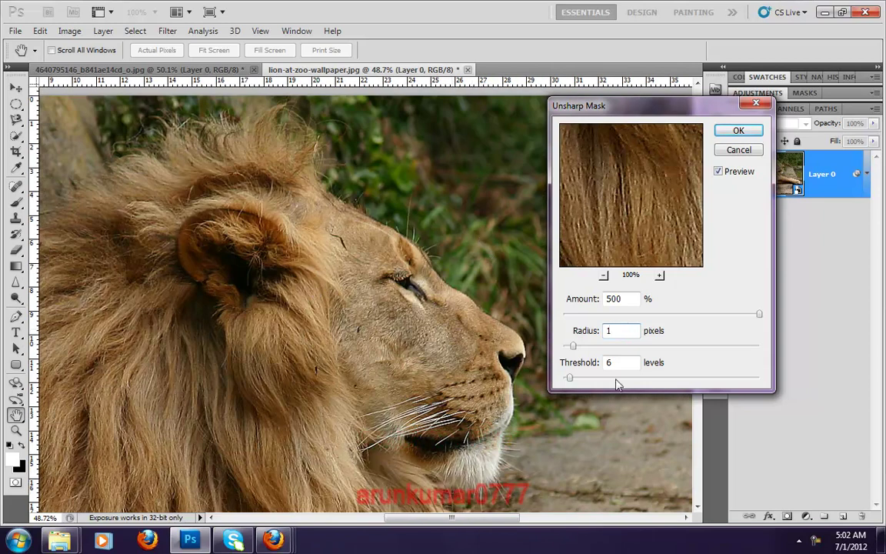
pyautogui.click(625, 361)
pyautogui.write('5')
# Change the lion's Unsharp Mask to Radius 1.5 and Amount 270%, toggling Preview to compare.
pyautogui.moveTo(342, 425)
pyautogui.mouseDown()
pyautogui.moveTo(395, 316)
pyautogui.moveTo(432, 292)
pyautogui.mouseUp()
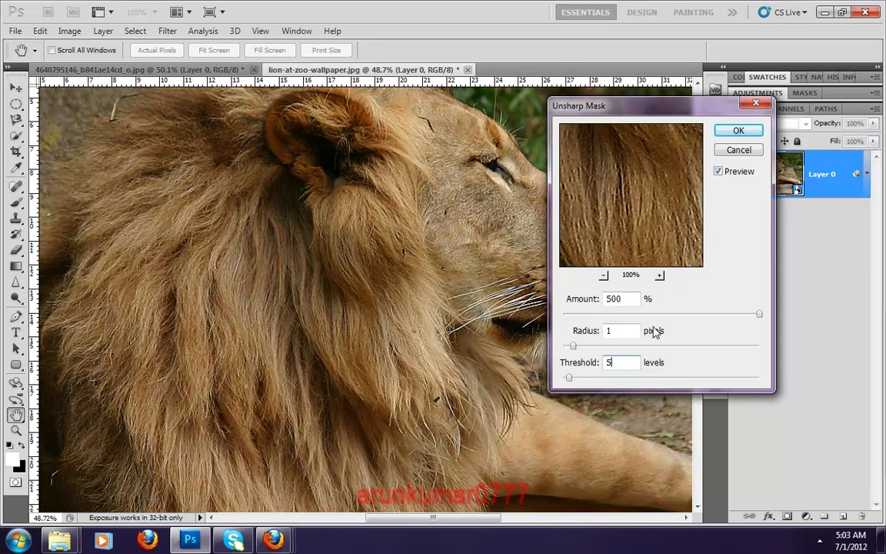
pyautogui.click(623, 331)
pyautogui.write('.5')
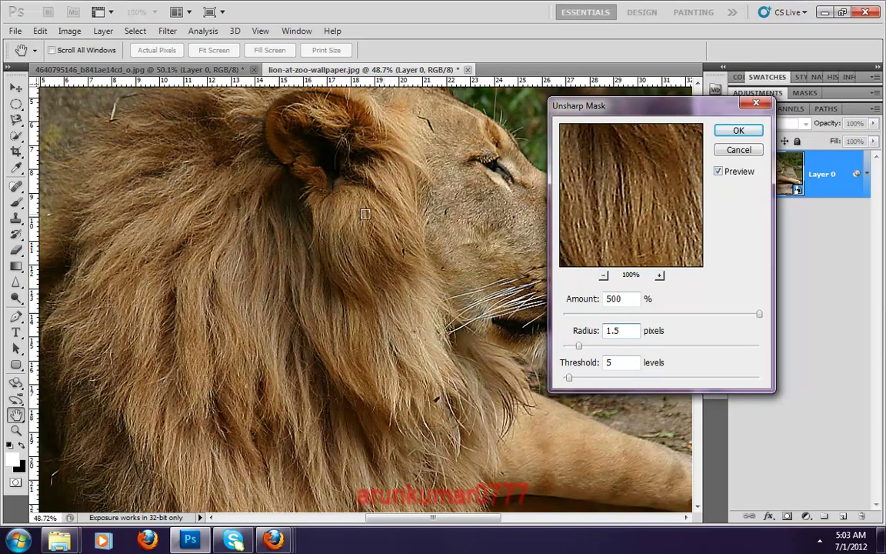
pyautogui.click(354, 167)
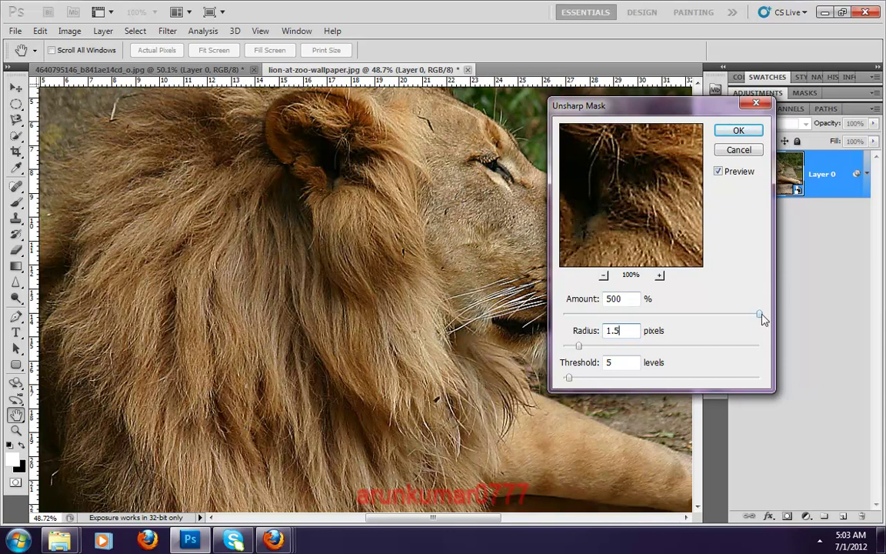
pyautogui.moveTo(760, 315); pyautogui.dragTo(734, 319)
pyautogui.click(720, 171)
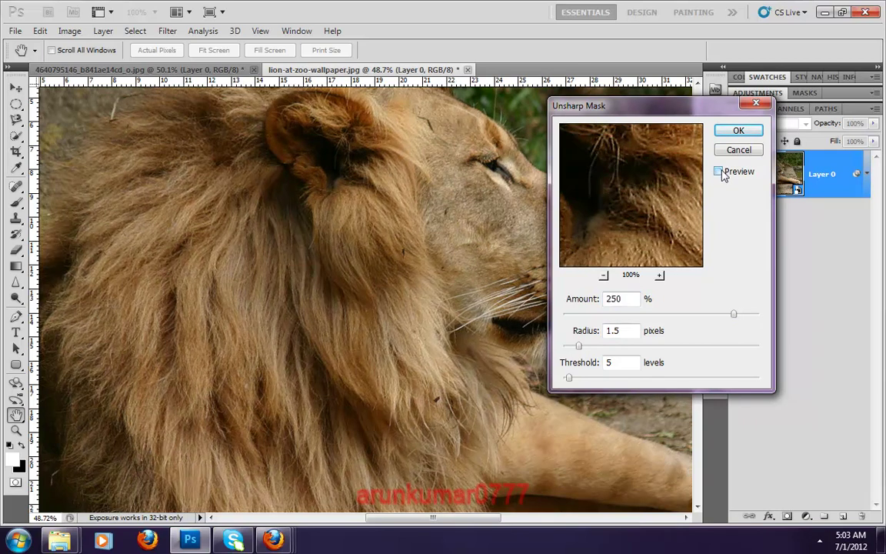
pyautogui.click(720, 172)
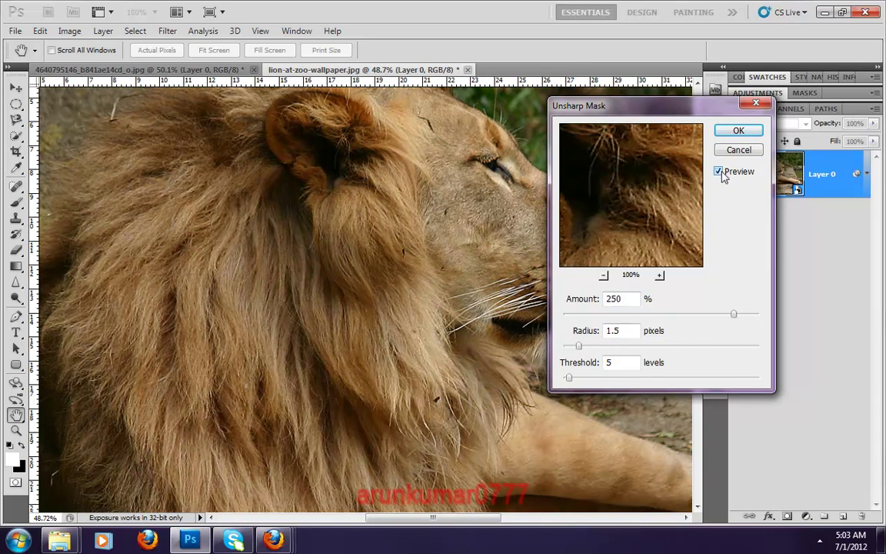
pyautogui.click(720, 172)
pyautogui.doubleClick(614, 299)
pyautogui.write('270')
# Apply the lion's Unsharp Mask, then toggle its smart filter eye off and on, leaving it visible.
pyautogui.click(748, 132)
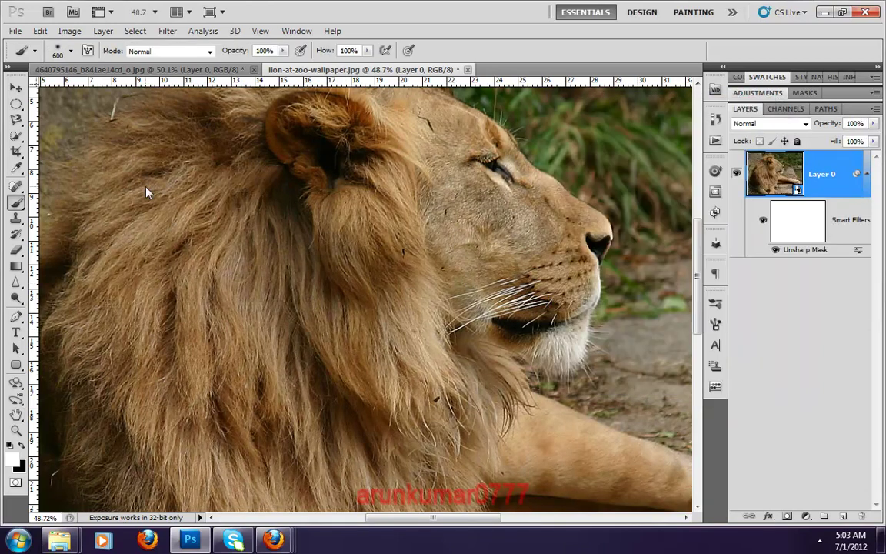
pyautogui.click(762, 221)
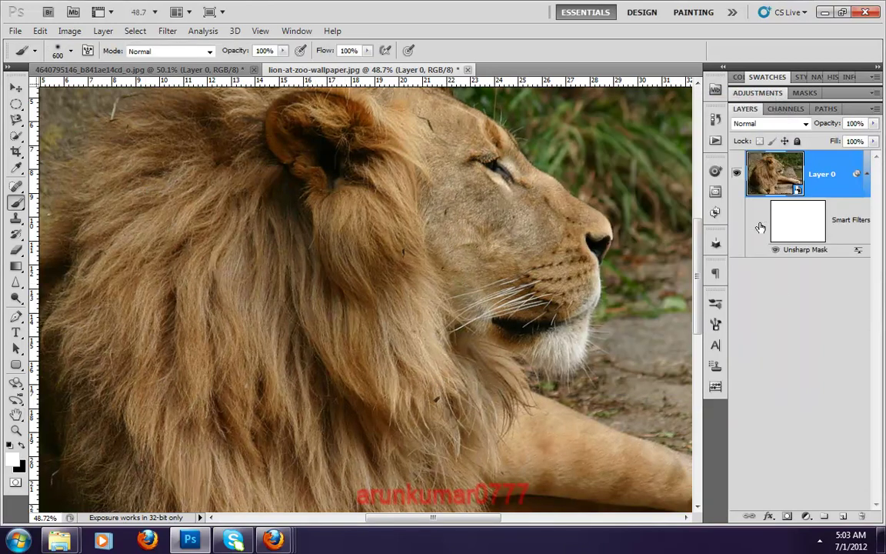
pyautogui.click(760, 223)
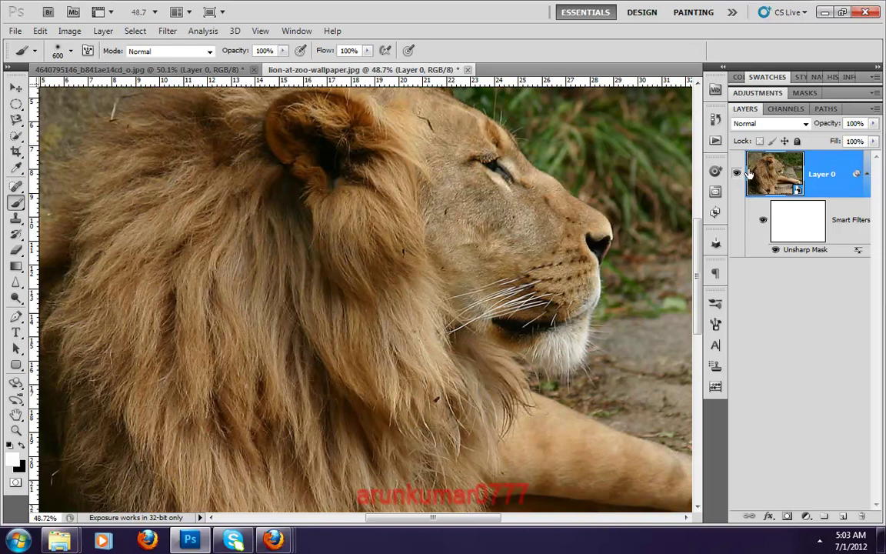
pyautogui.click(761, 221)
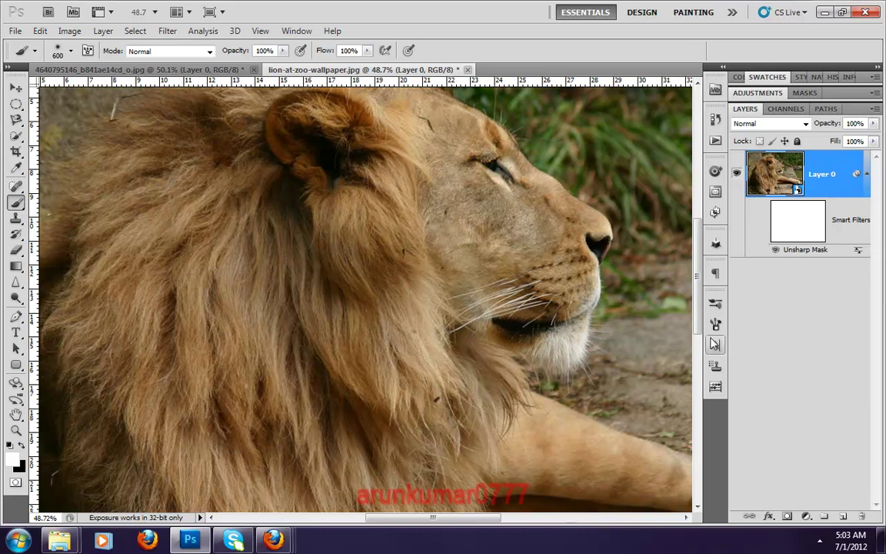
pyautogui.click(763, 222)
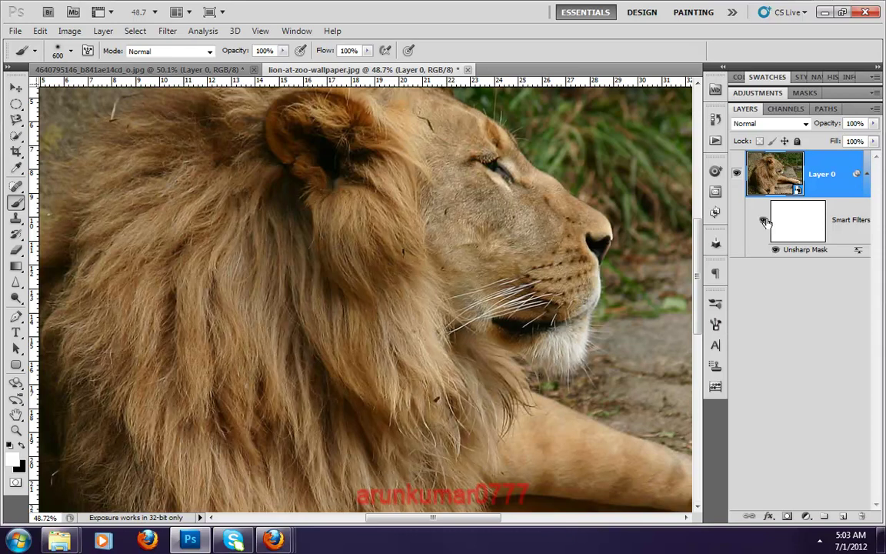